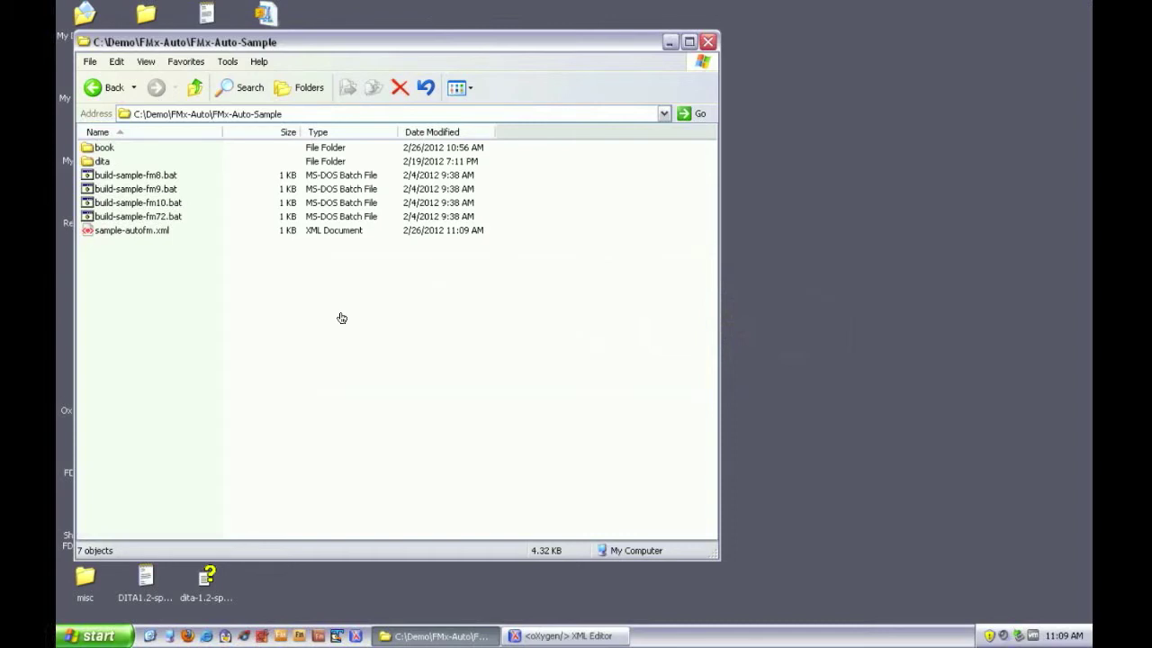
Step: Look over the sample's XML script and FM10 batch file, and the book folder's ditafmx-bookbuild.ini and fm subfolder
click(148, 233)
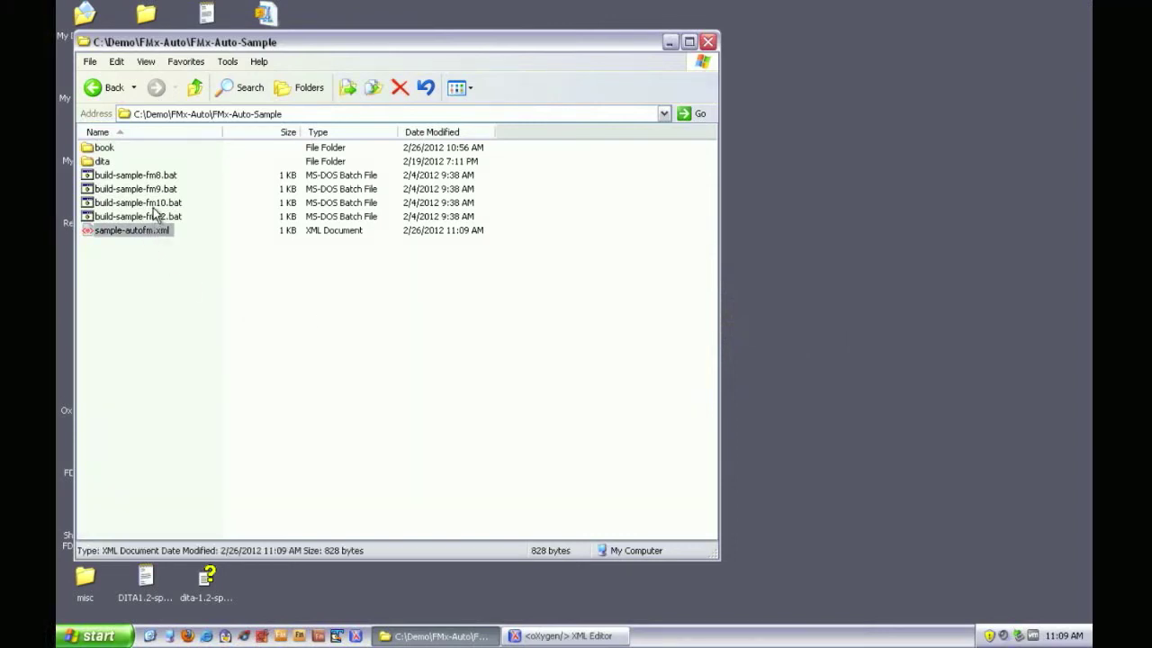
click(151, 205)
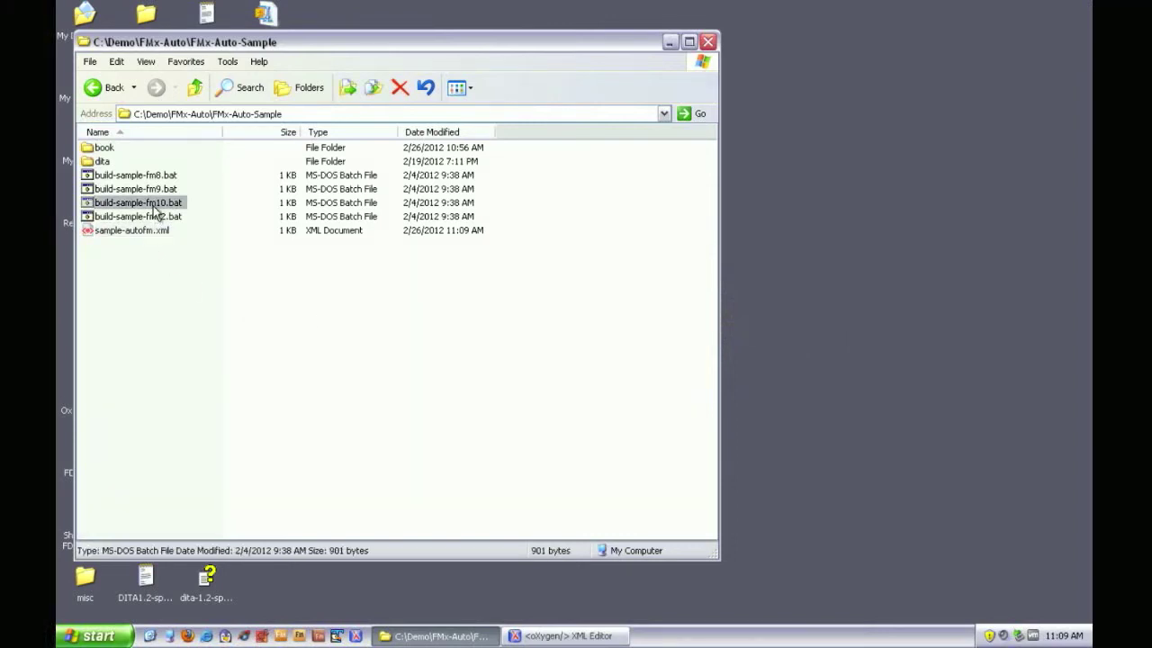
click(103, 148)
double_click(101, 151)
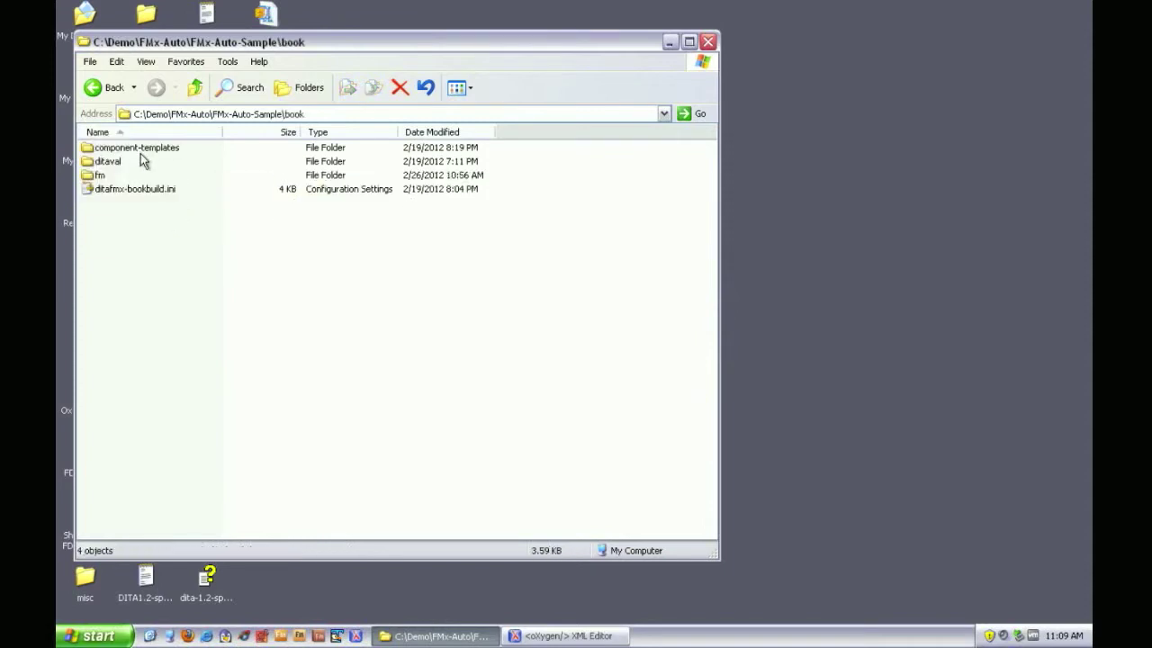
click(105, 192)
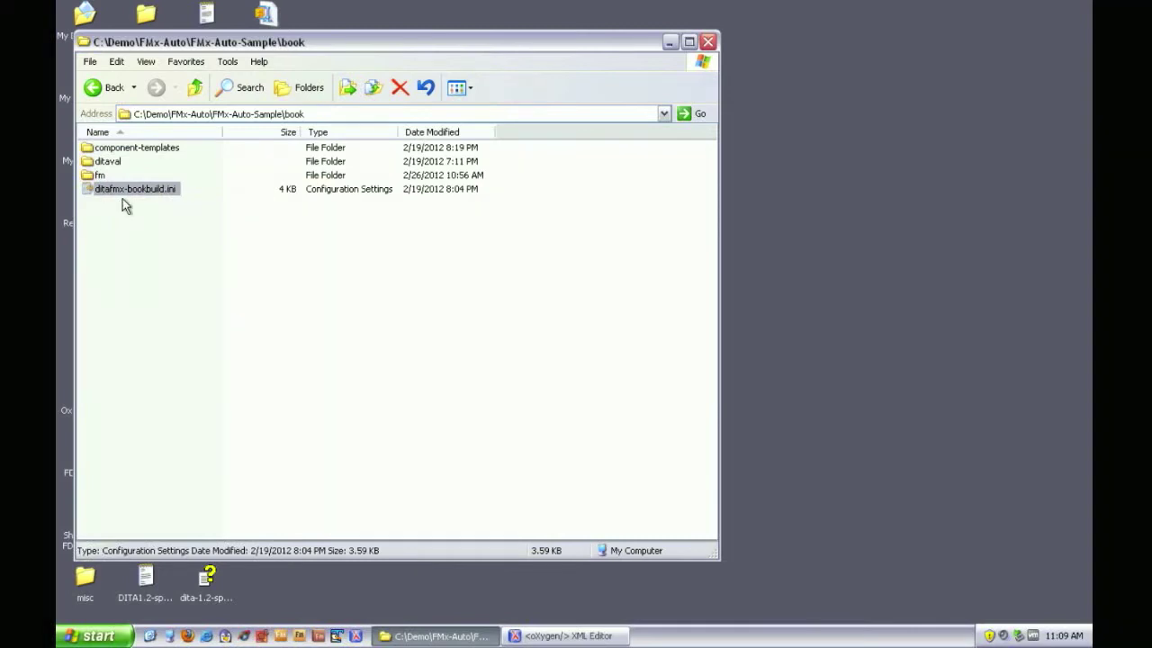
double_click(97, 176)
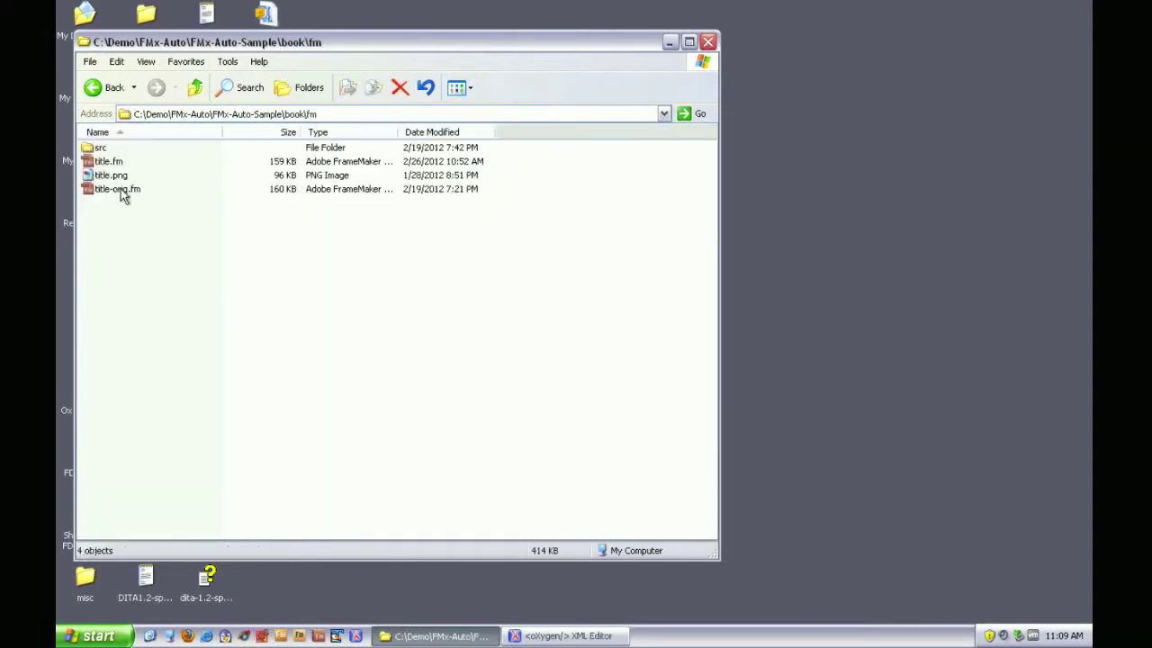
click(108, 162)
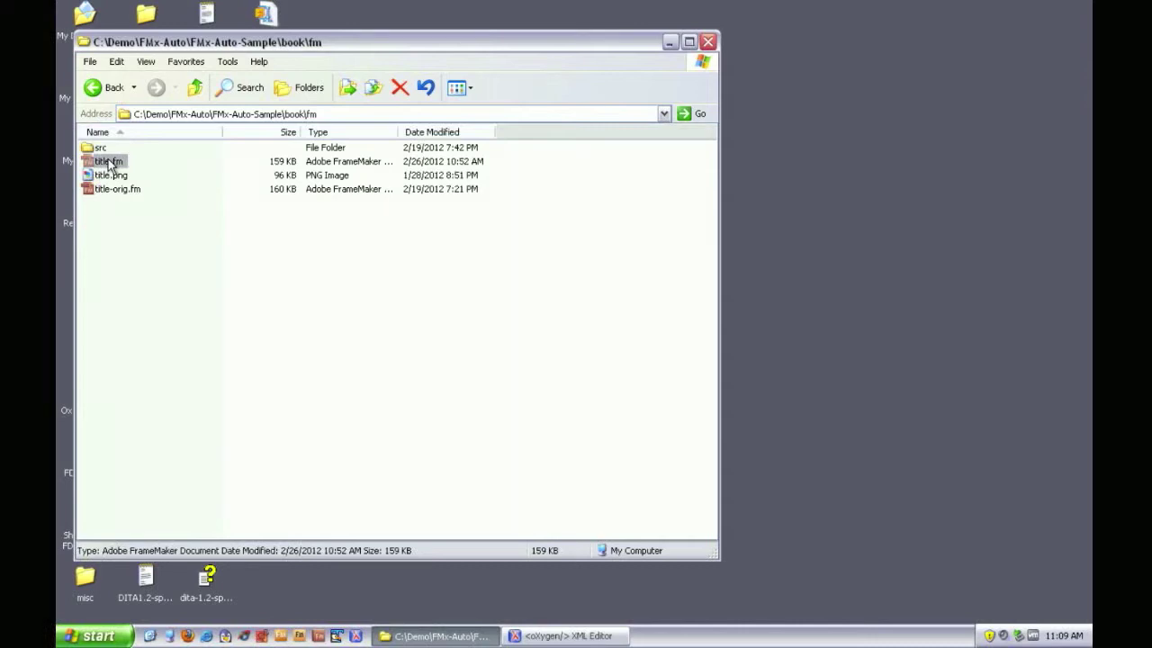
Step: View the contents of the book folder's ditaval and component-templates subfolders, and return to the FMx-Auto-Sample folder
click(194, 87)
double_click(111, 162)
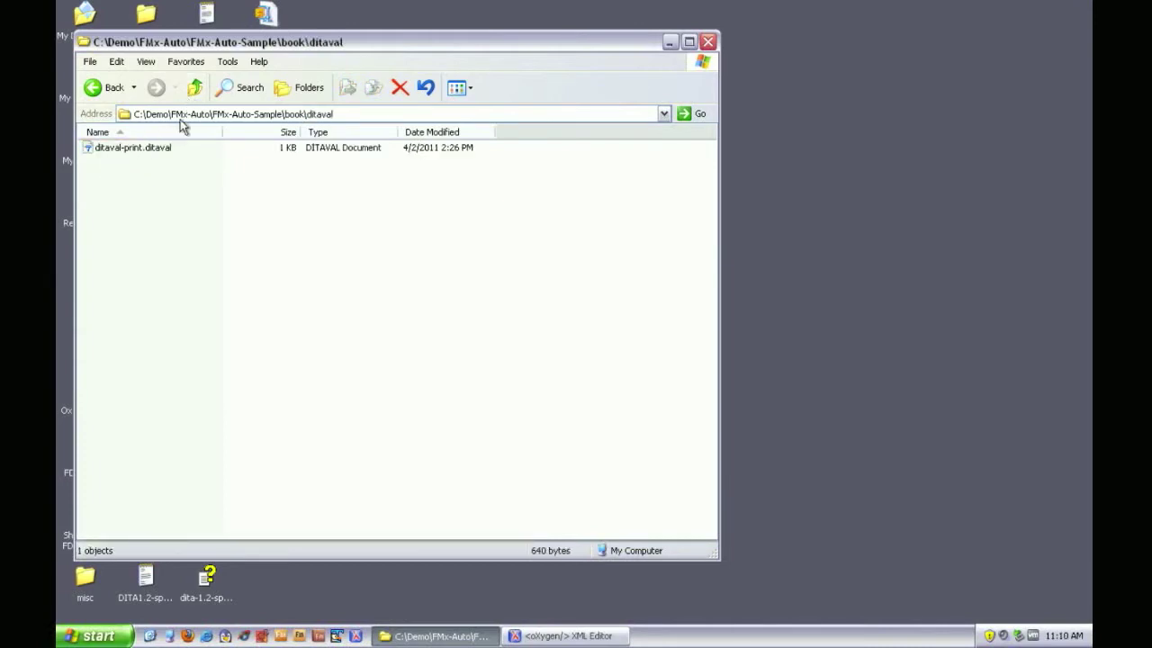
click(195, 88)
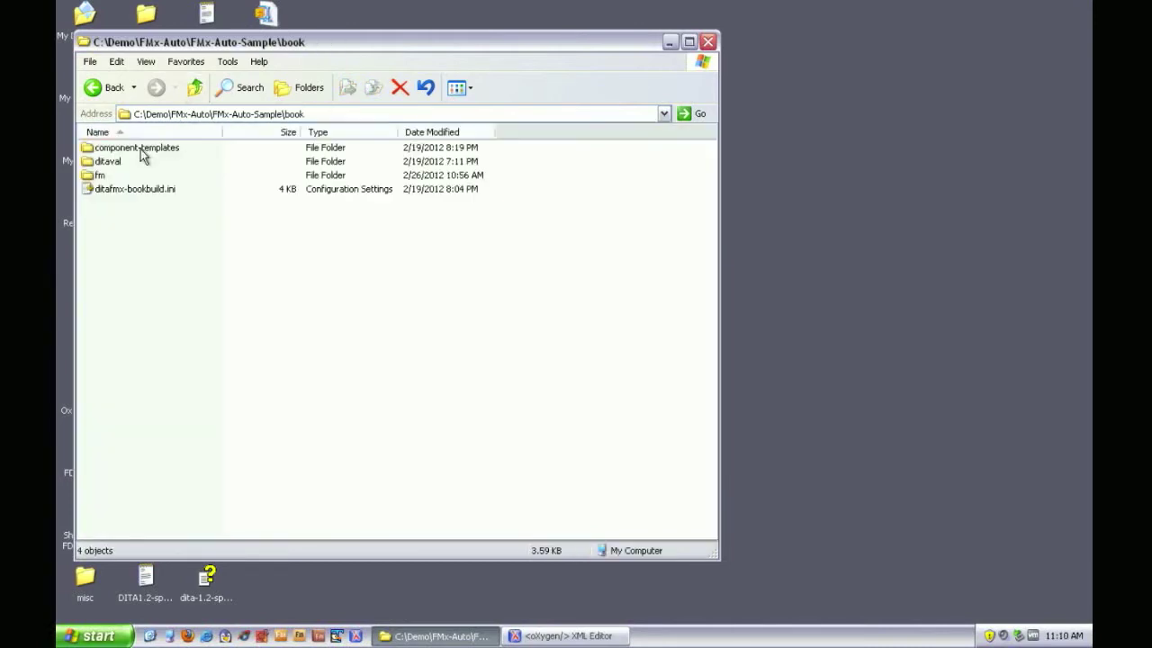
double_click(142, 149)
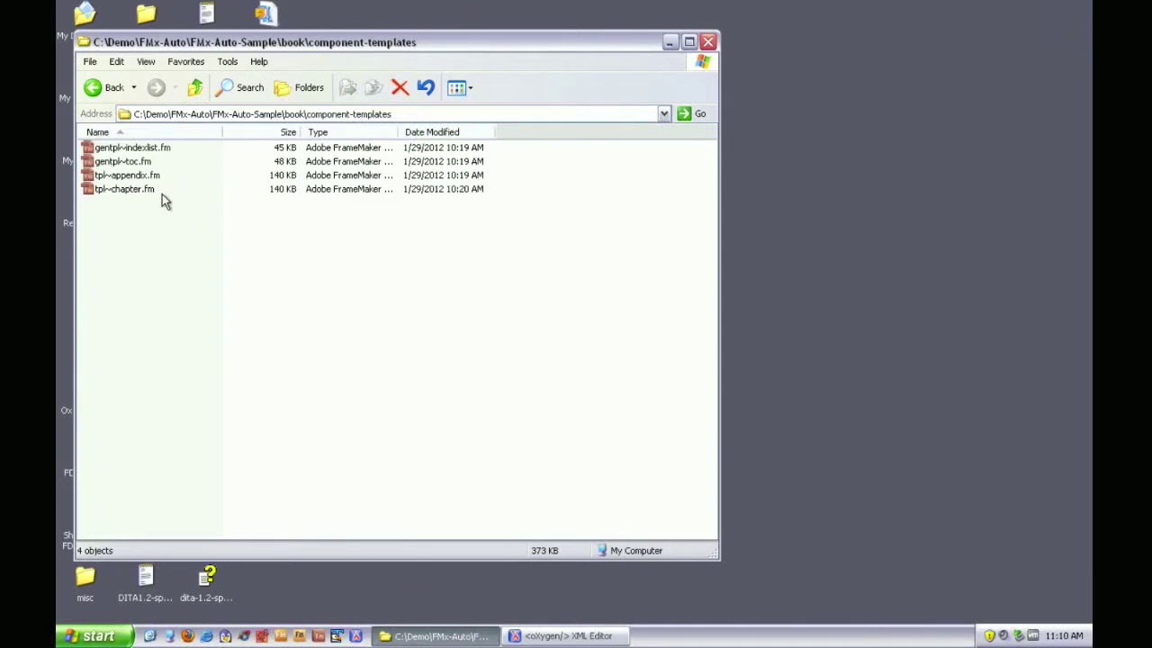
click(194, 87)
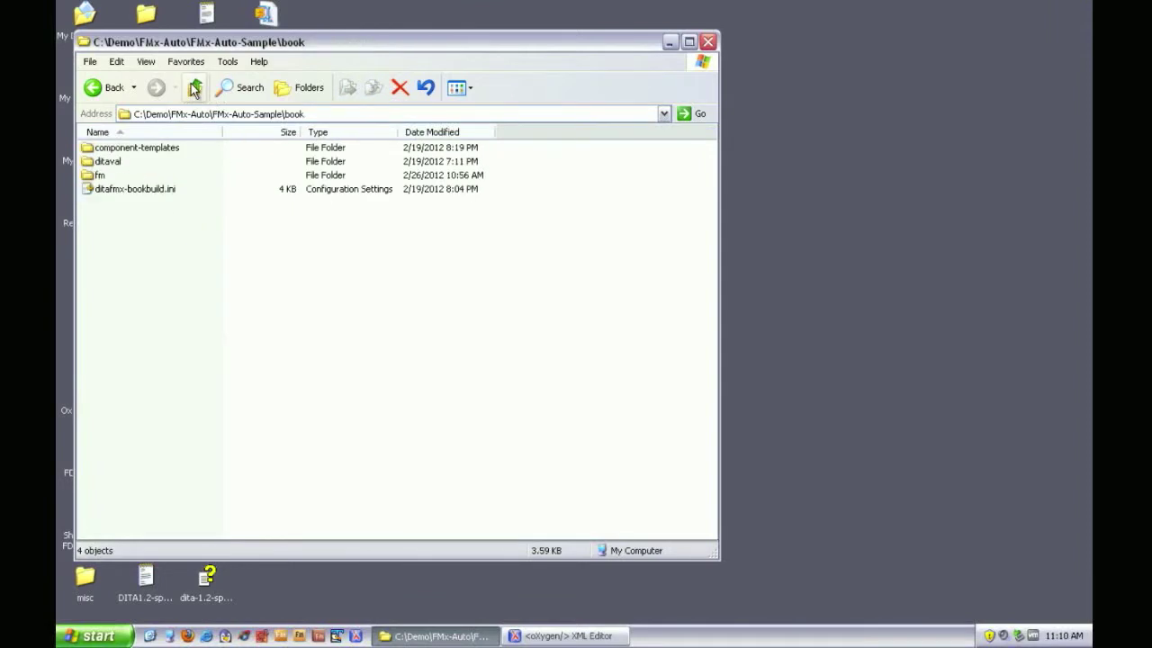
click(194, 87)
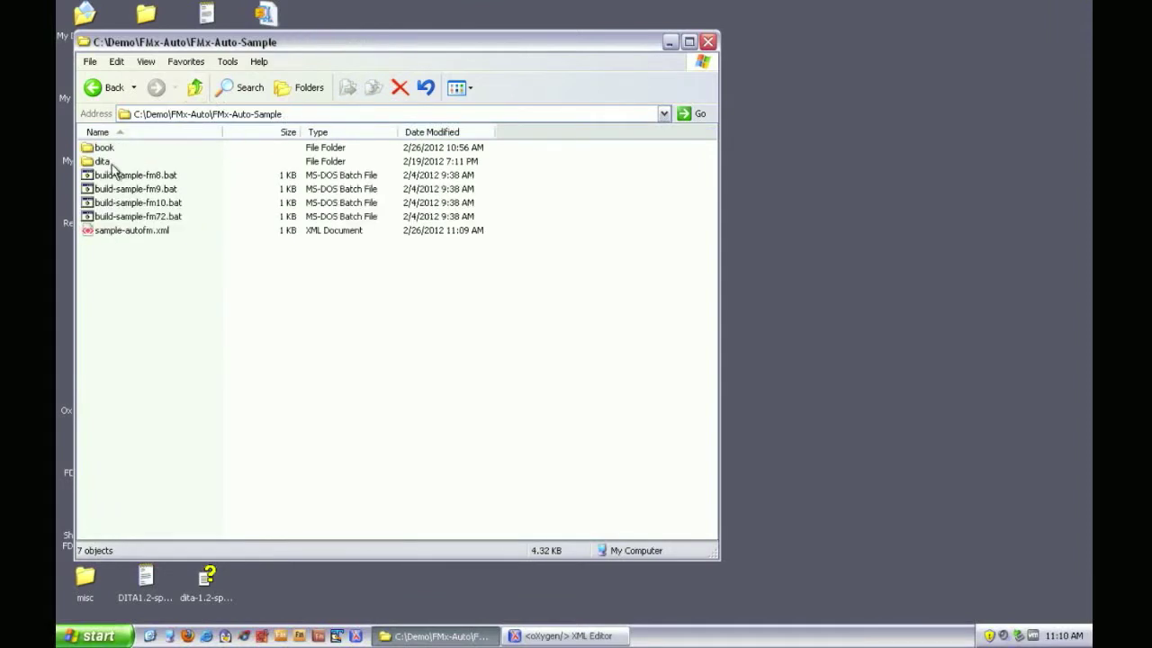
Step: Open fmxauto.ditamap from the dita folder in oXygen XML Editor
double_click(104, 163)
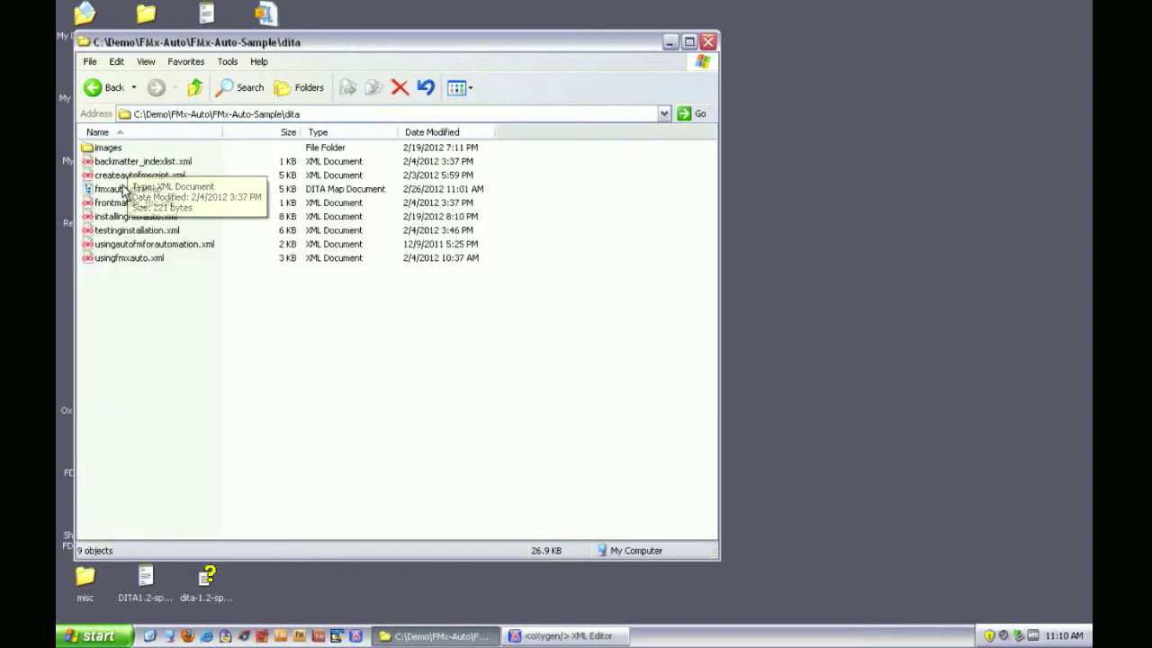
click(125, 189)
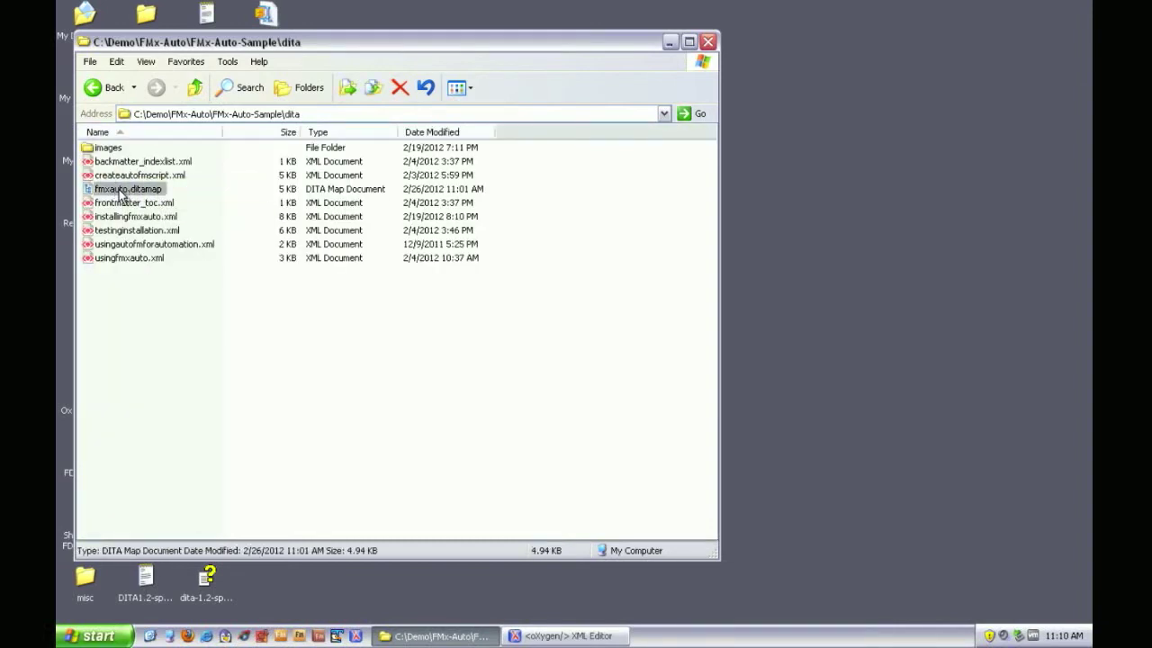
double_click(124, 190)
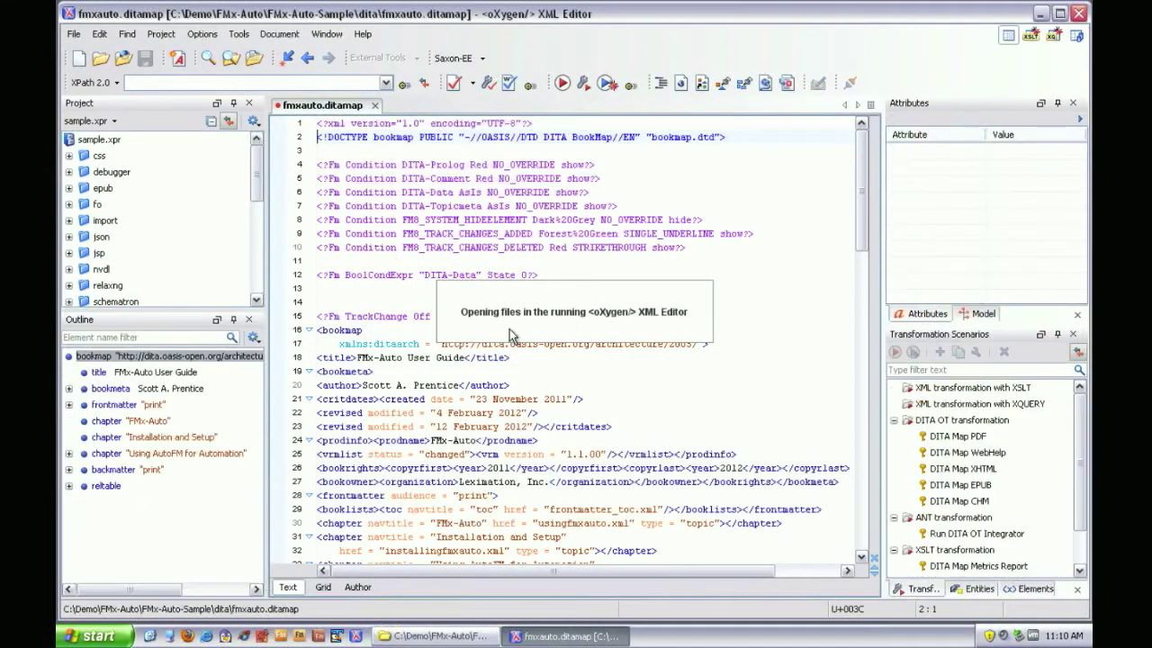
Step: Set the map's second revised date to 26 February 2012 and the vrm version to 1.1.01, saving and closing the file
click(615, 398)
scroll(614, 399, down, 2)
scroll(615, 398, down, 2)
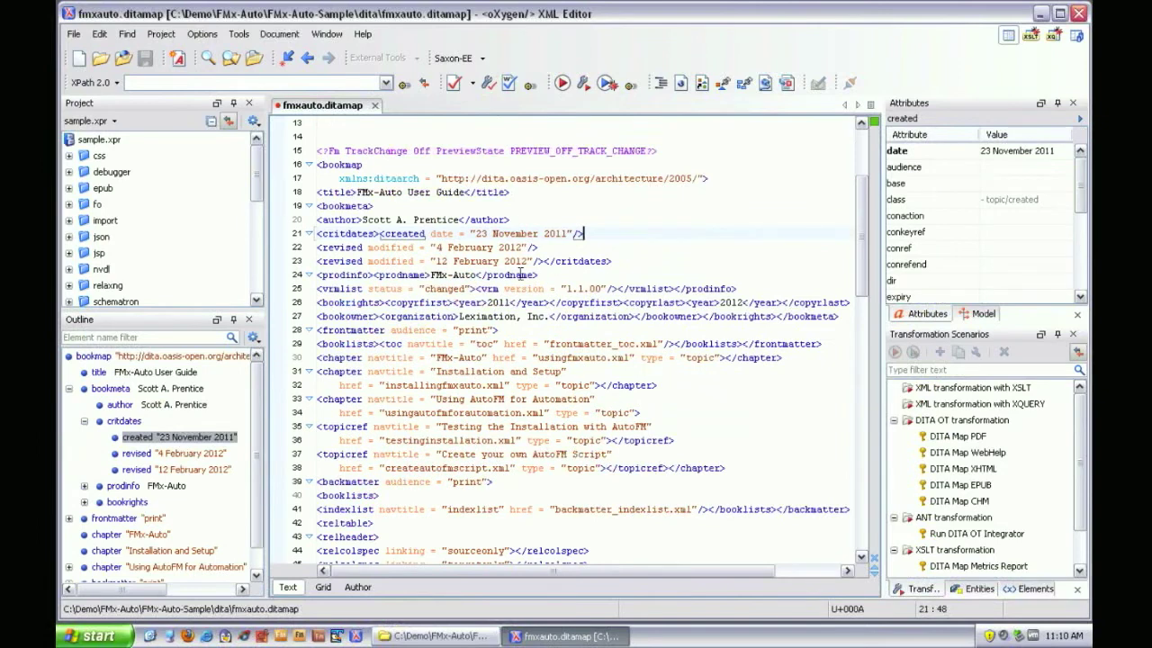
click(440, 261)
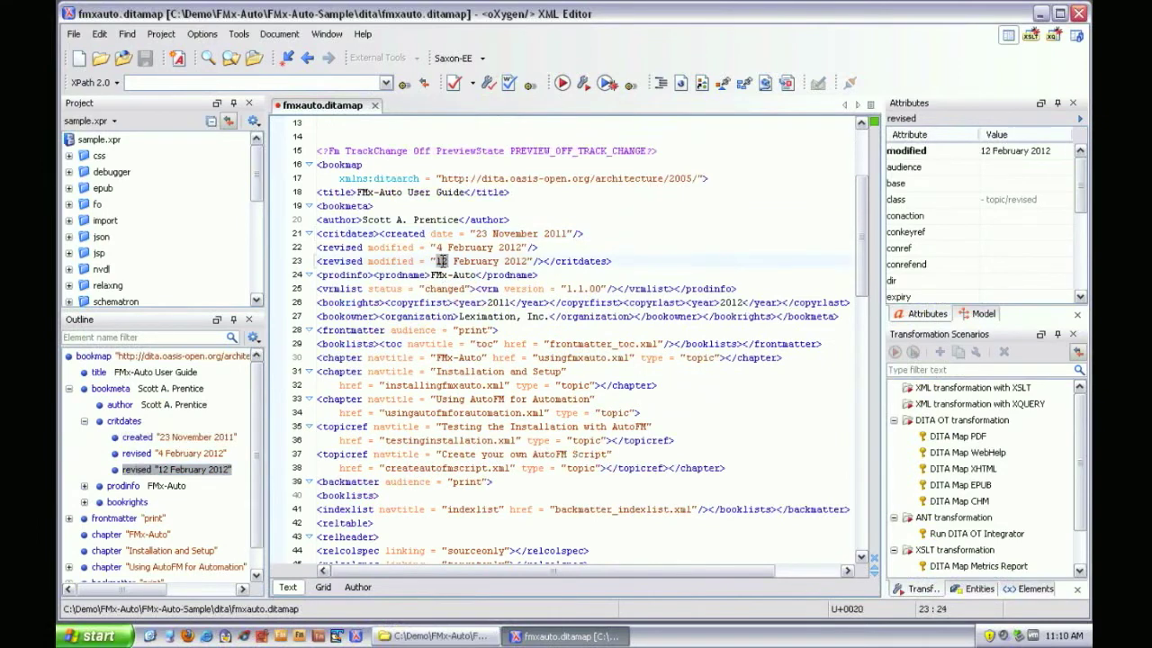
double_click(442, 261)
text(26)
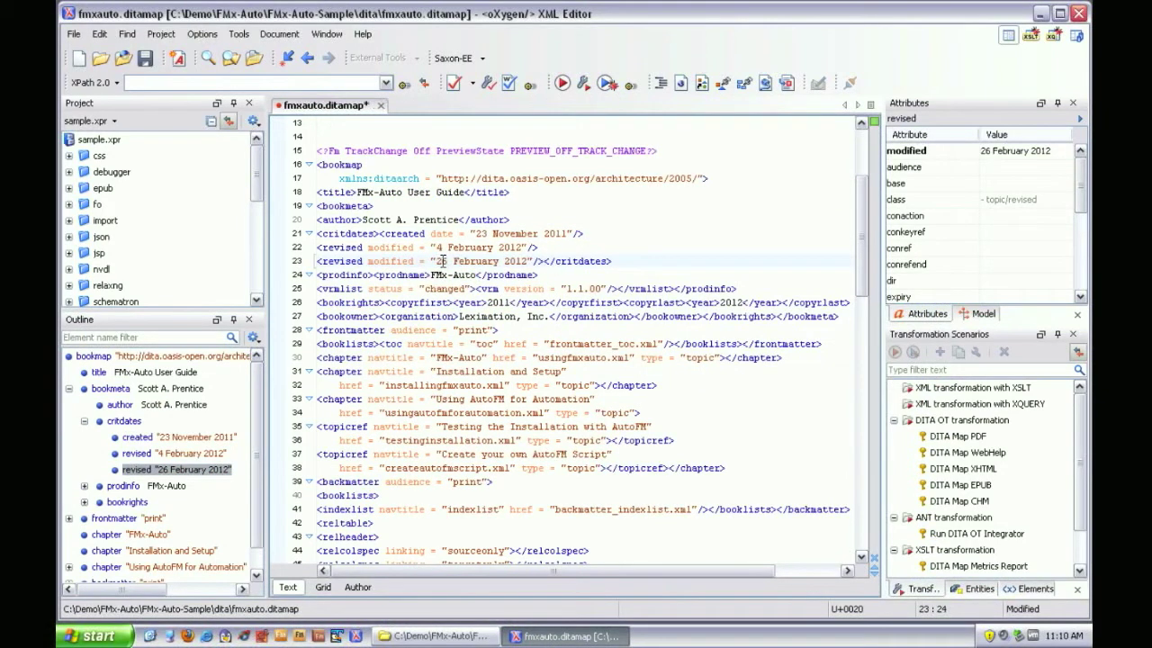
click(597, 289)
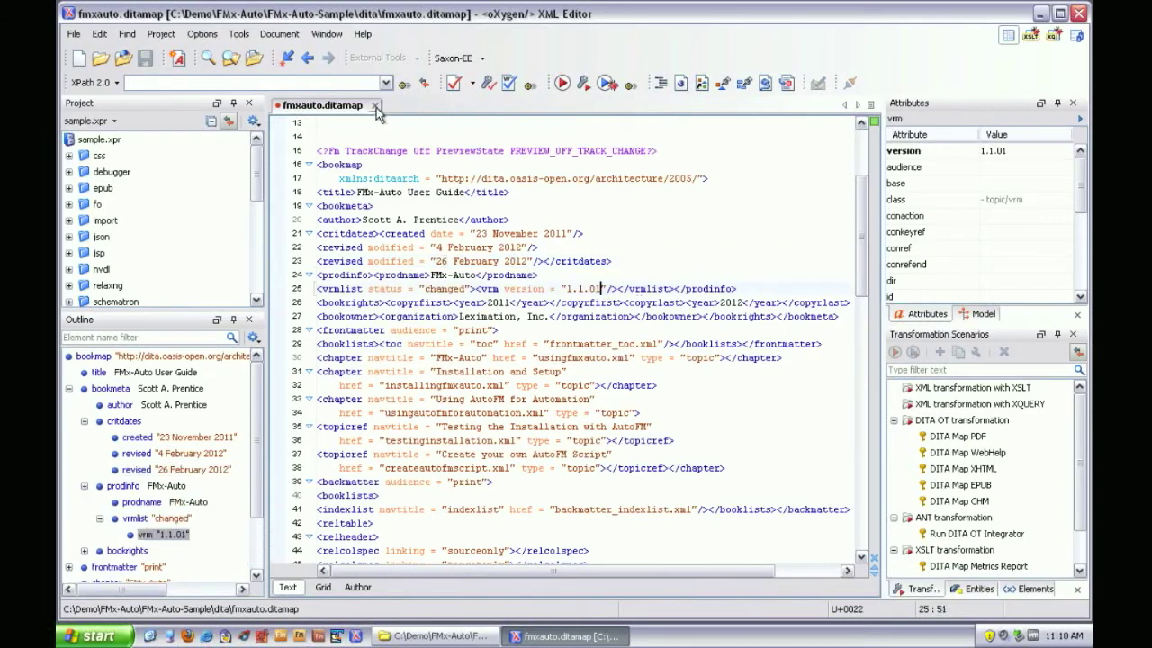
click(380, 105)
Step: Return to the FMx-Auto-Sample folder in the file manager and open sample-autofm.xml in oXygen XML Editor
key(alt+Tab)
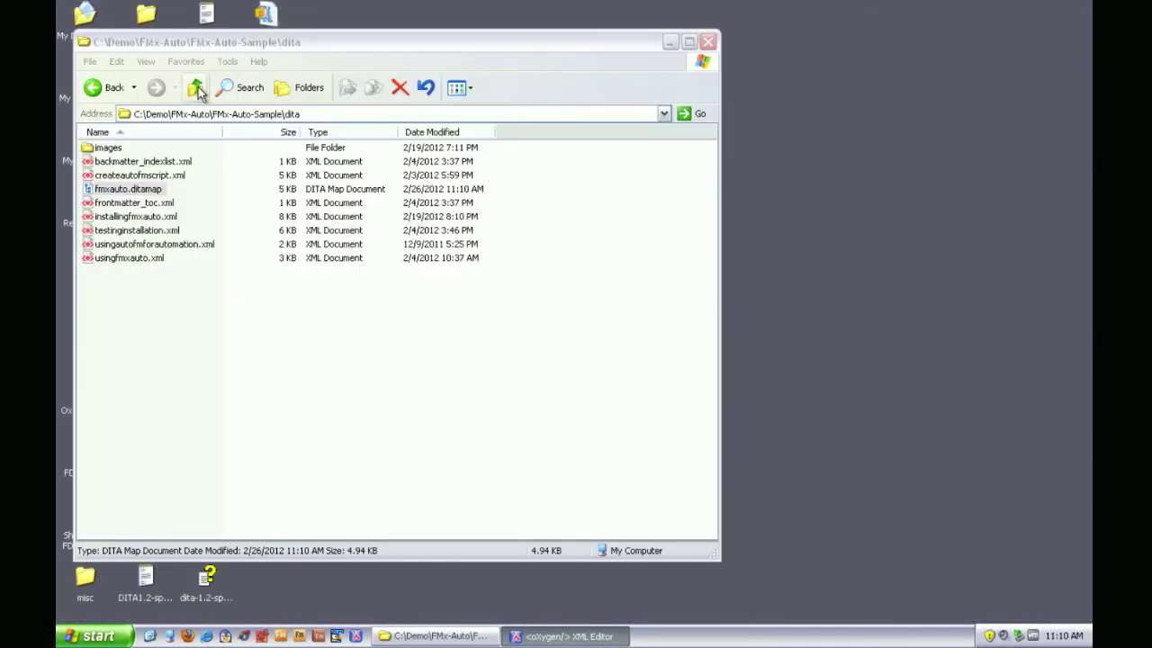
click(196, 88)
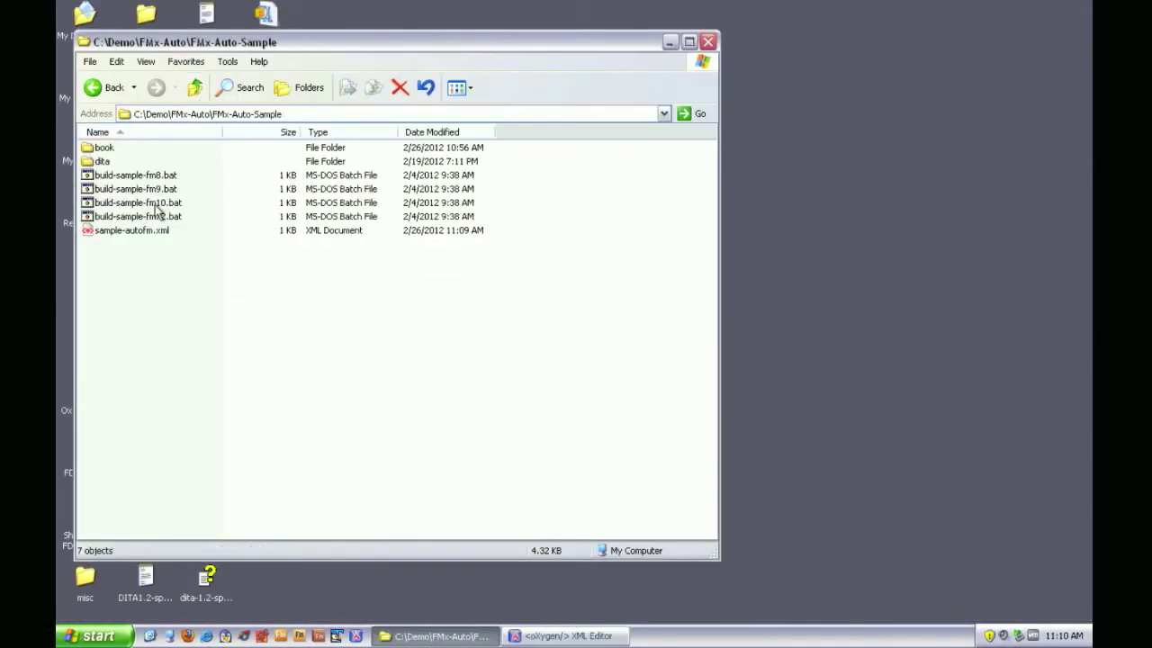
click(127, 230)
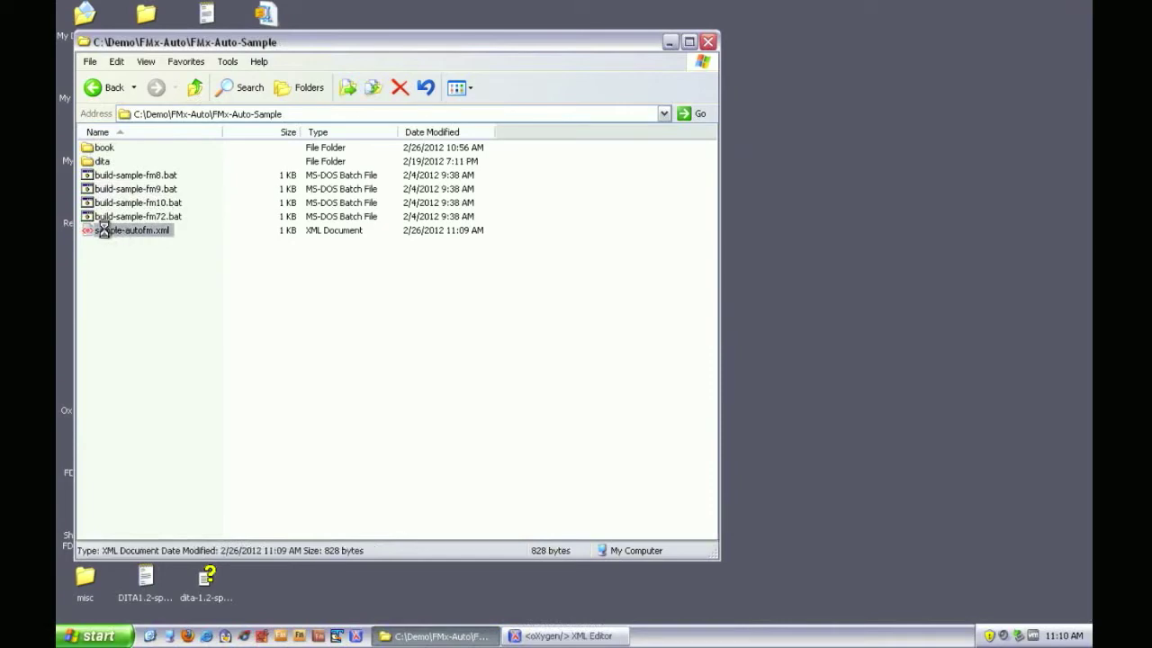
key(alt+Tab)
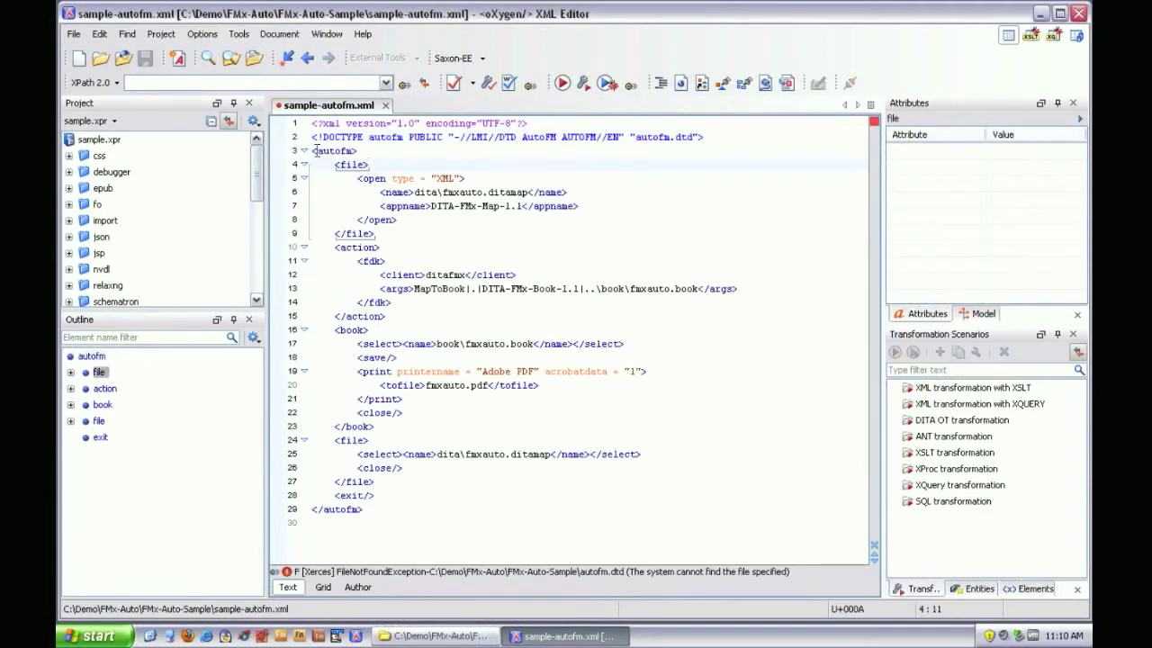
Step: Examine the autofm root element and the first file block with its open, name and appname elements
double_click(320, 151)
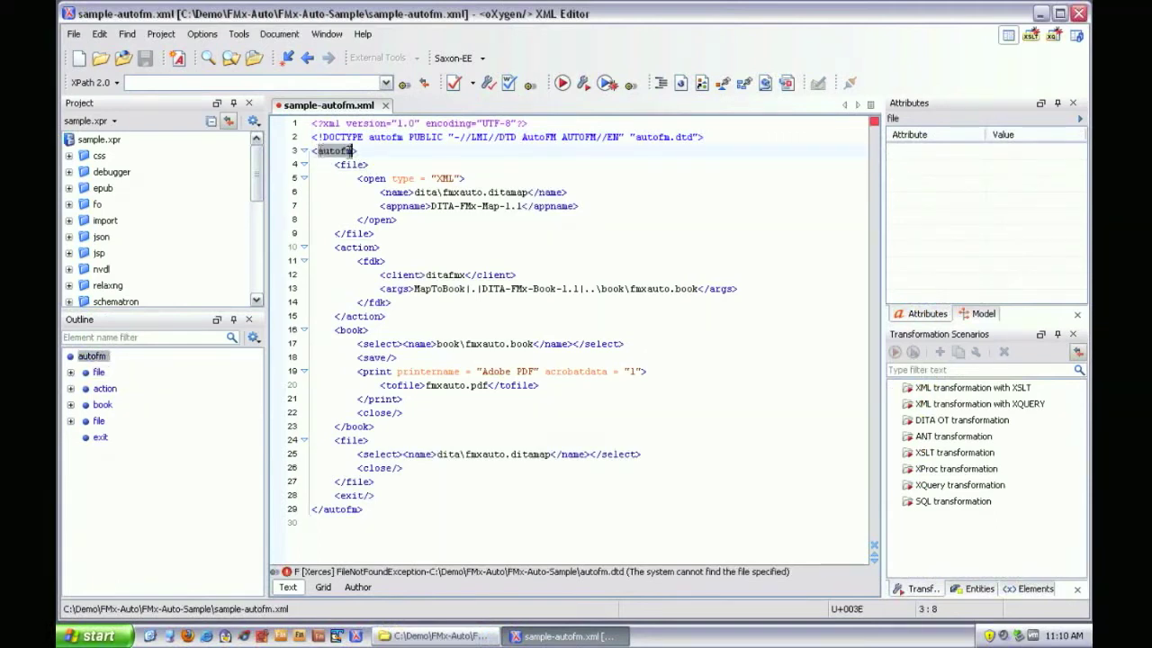
double_click(353, 164)
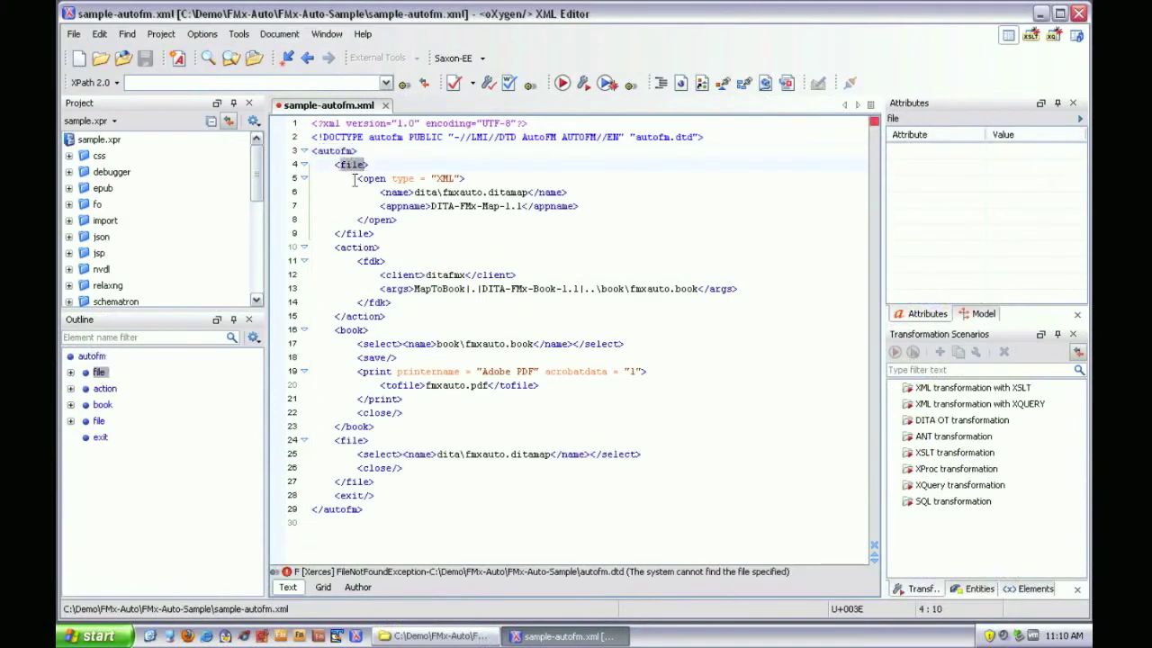
double_click(371, 178)
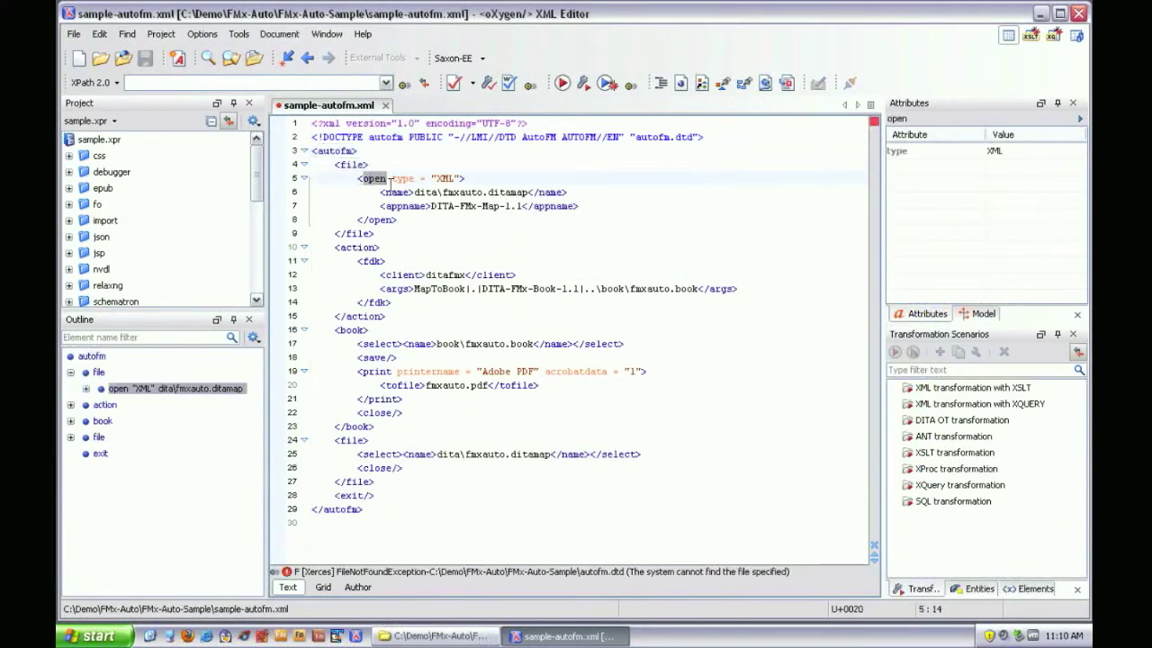
double_click(390, 192)
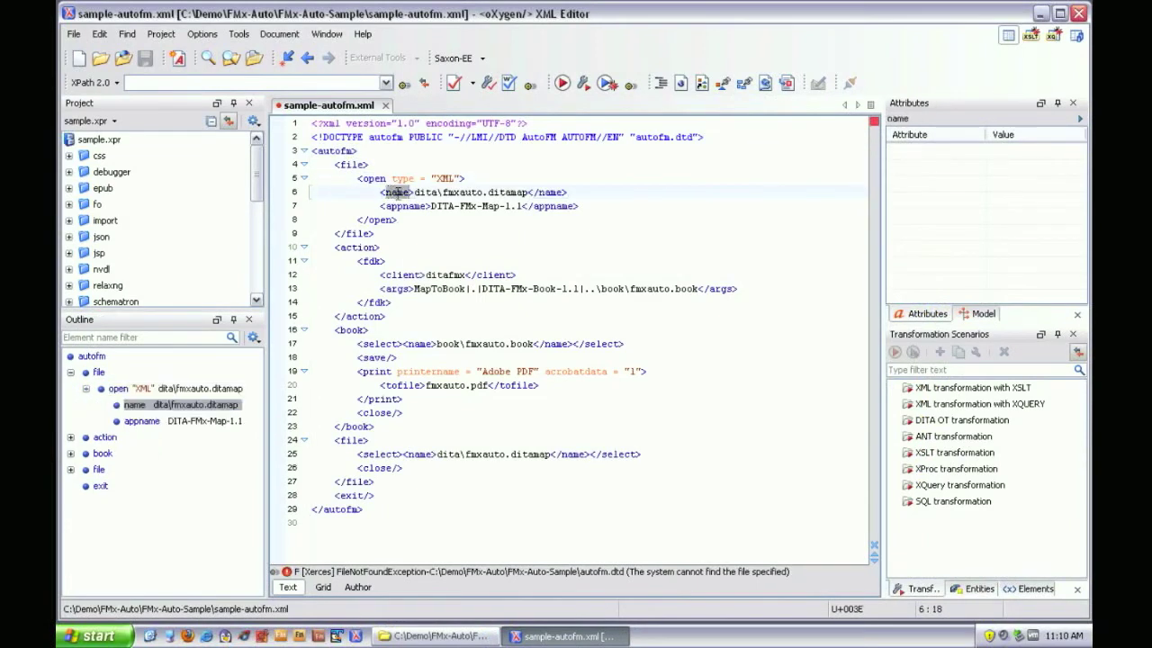
double_click(404, 206)
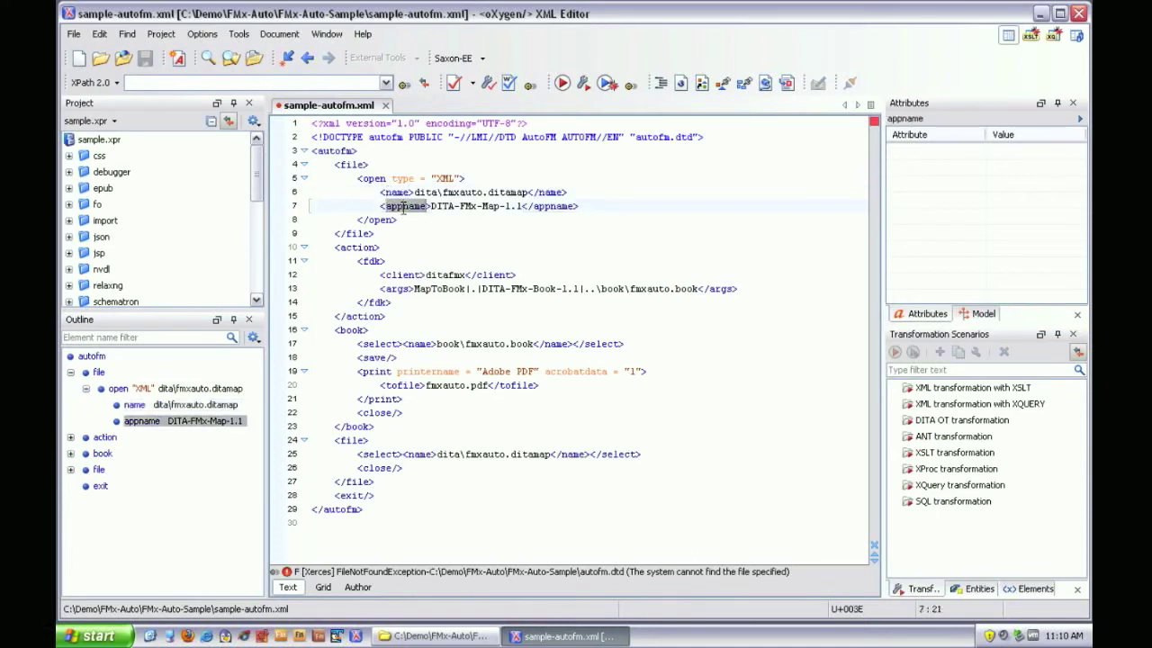
Step: Examine the action block's fdk call with its client and args elements
click(358, 248)
double_click(369, 262)
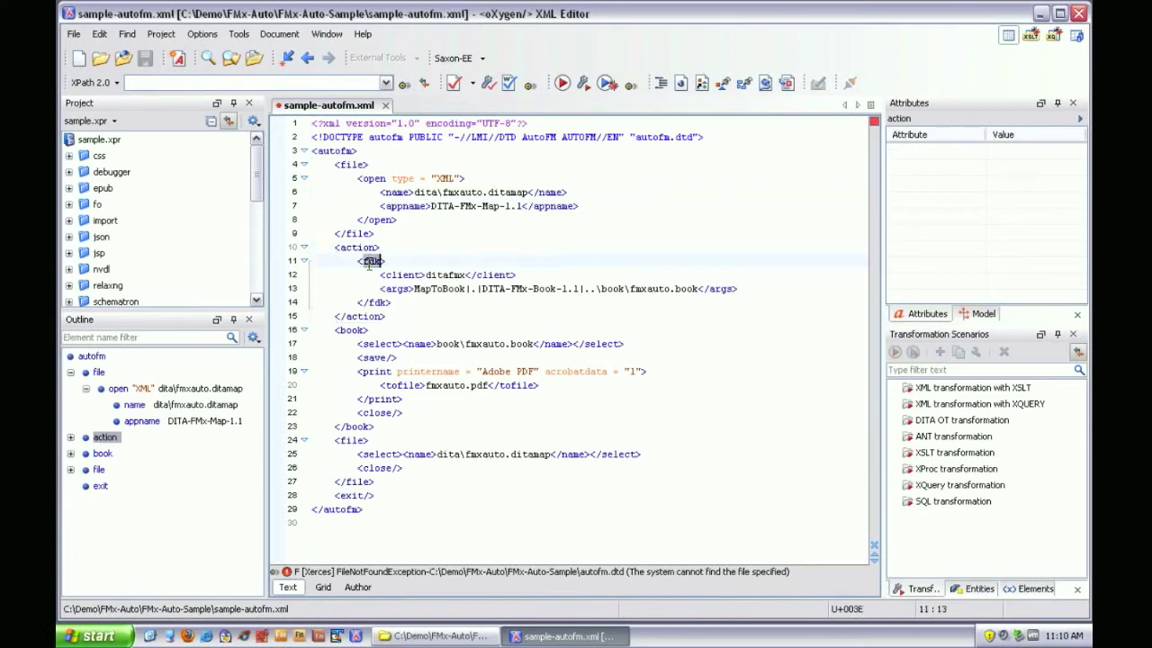
double_click(398, 277)
double_click(395, 288)
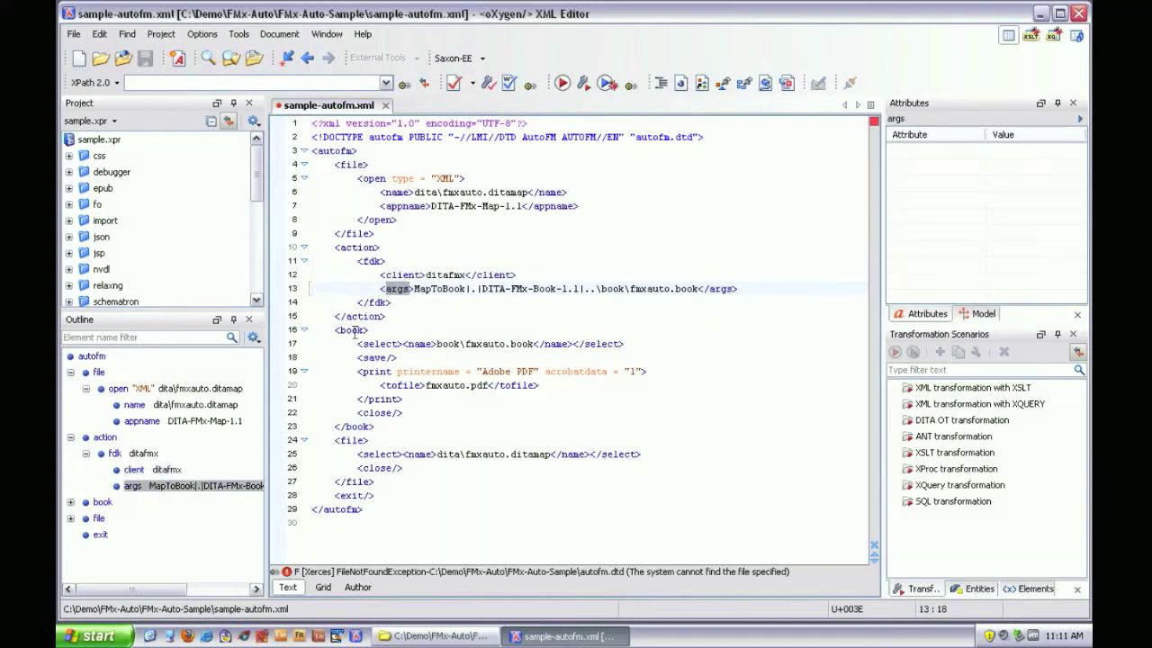
Step: Examine the start of the book block, highlighting its select and name tags
click(356, 330)
click(387, 344)
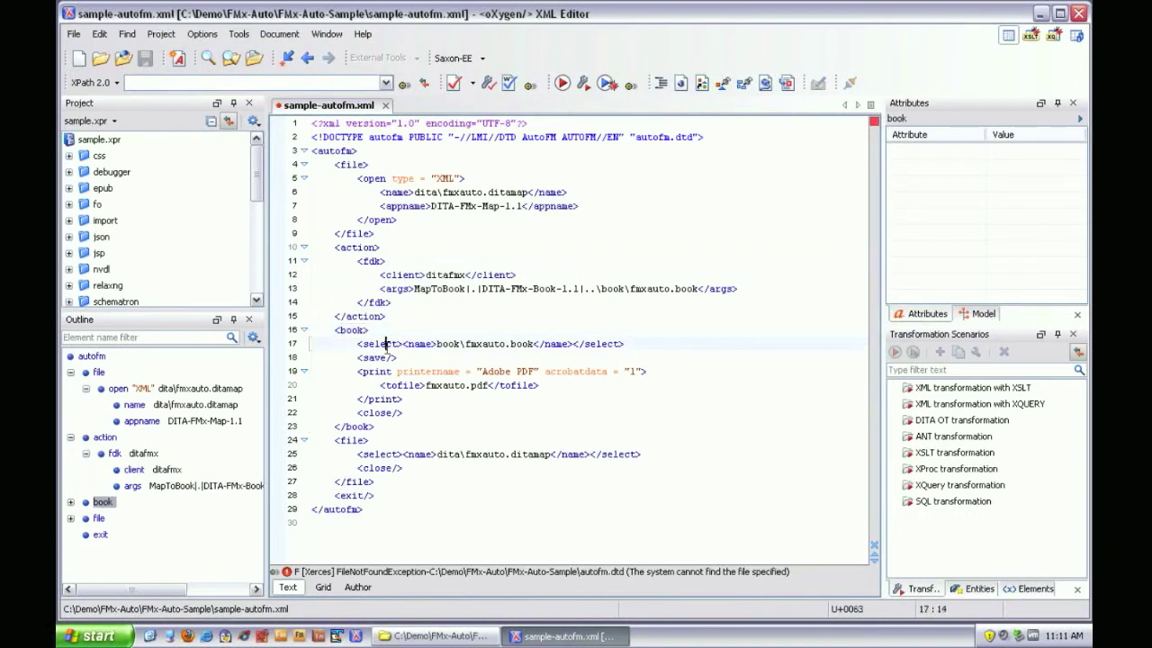
key(Right)
key(Right)
key(Right)
key(shift+Right)
key(shift+Right)
key(shift+Right)
key(shift+Right)
key(shift+Right)
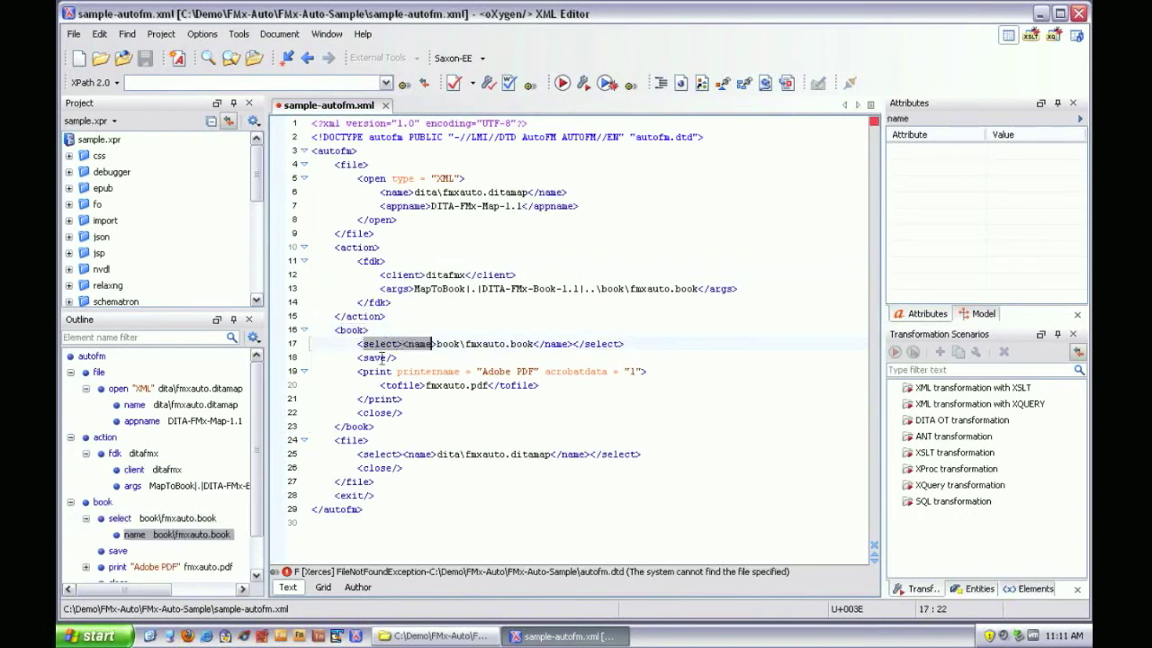
Step: Examine the book block's save, print, tofile and close elements
double_click(383, 357)
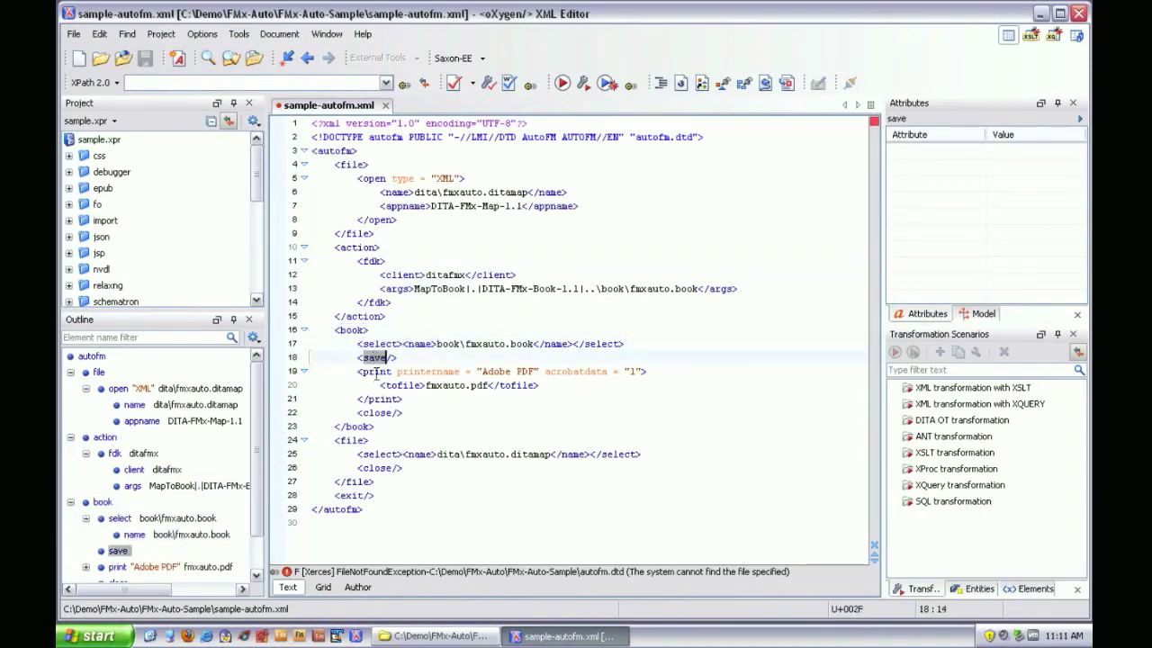
double_click(377, 372)
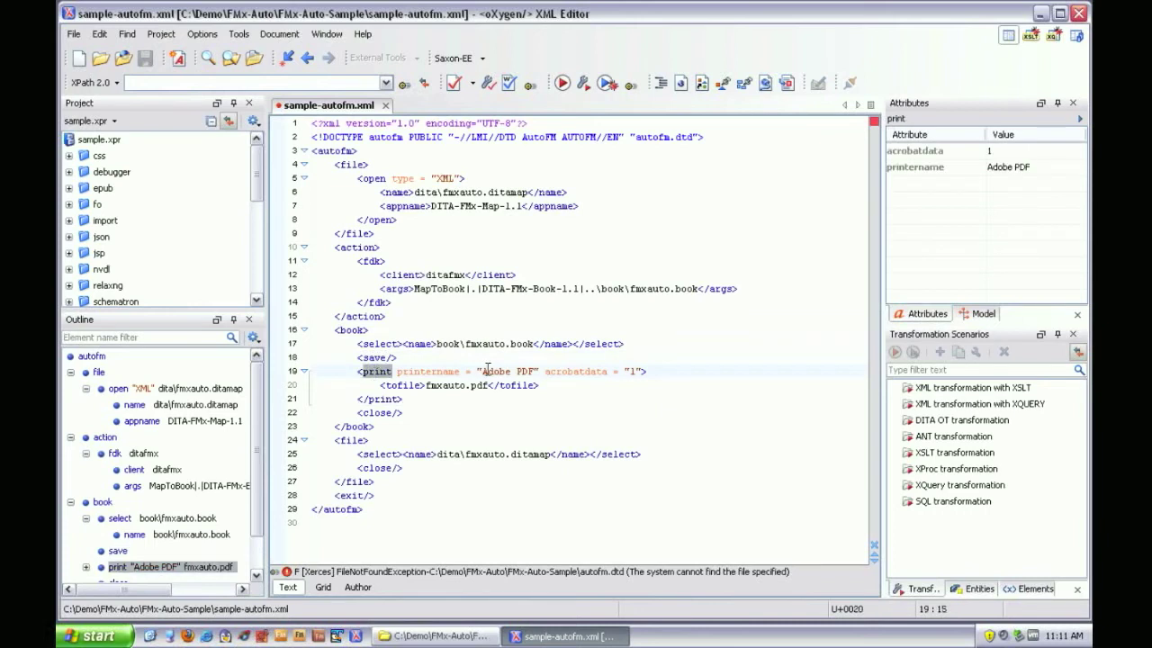
double_click(404, 385)
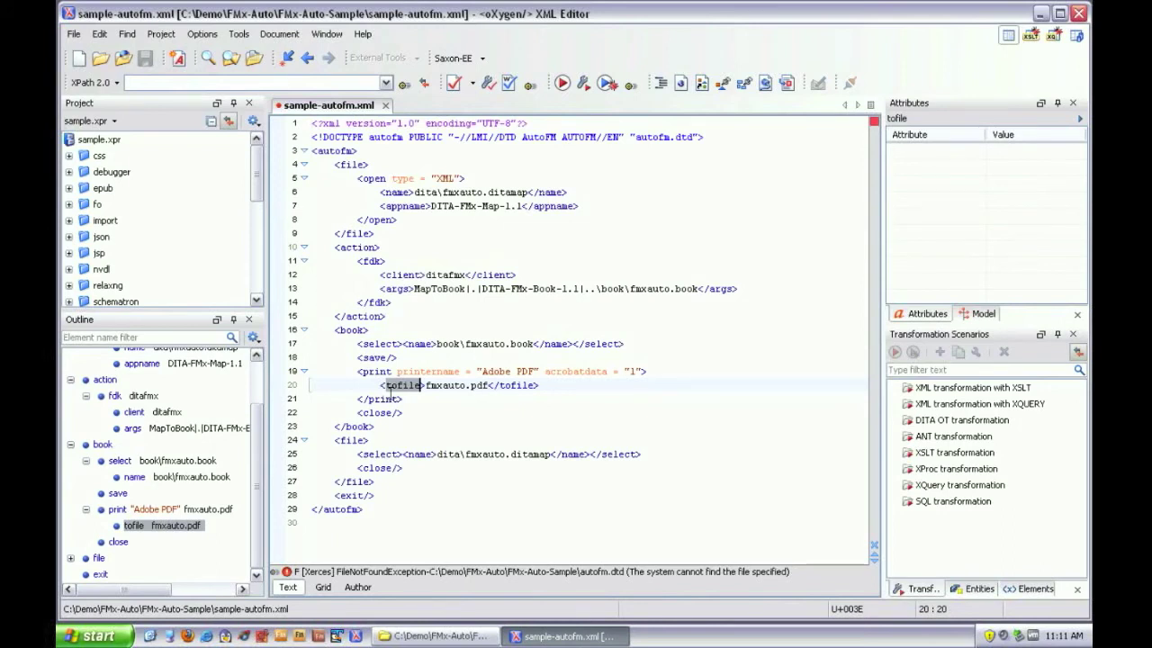
double_click(374, 413)
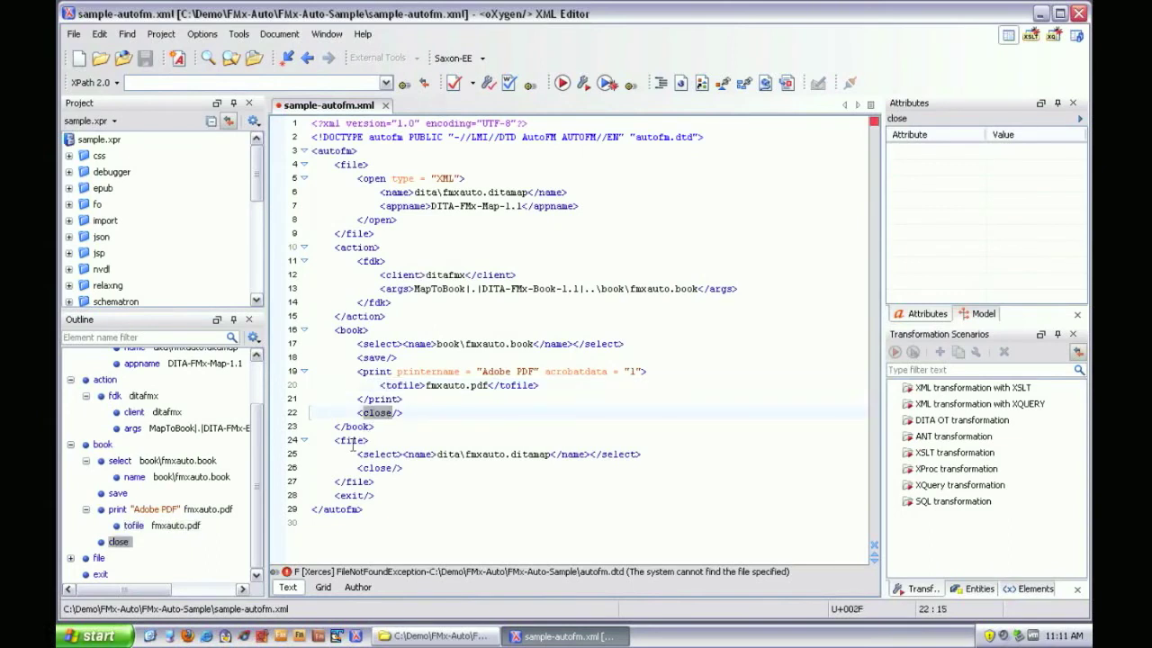
Step: Examine the script's final file block with its select, name and close elements, and the closing exit element
click(363, 441)
drag(363, 454, 433, 454)
click(391, 470)
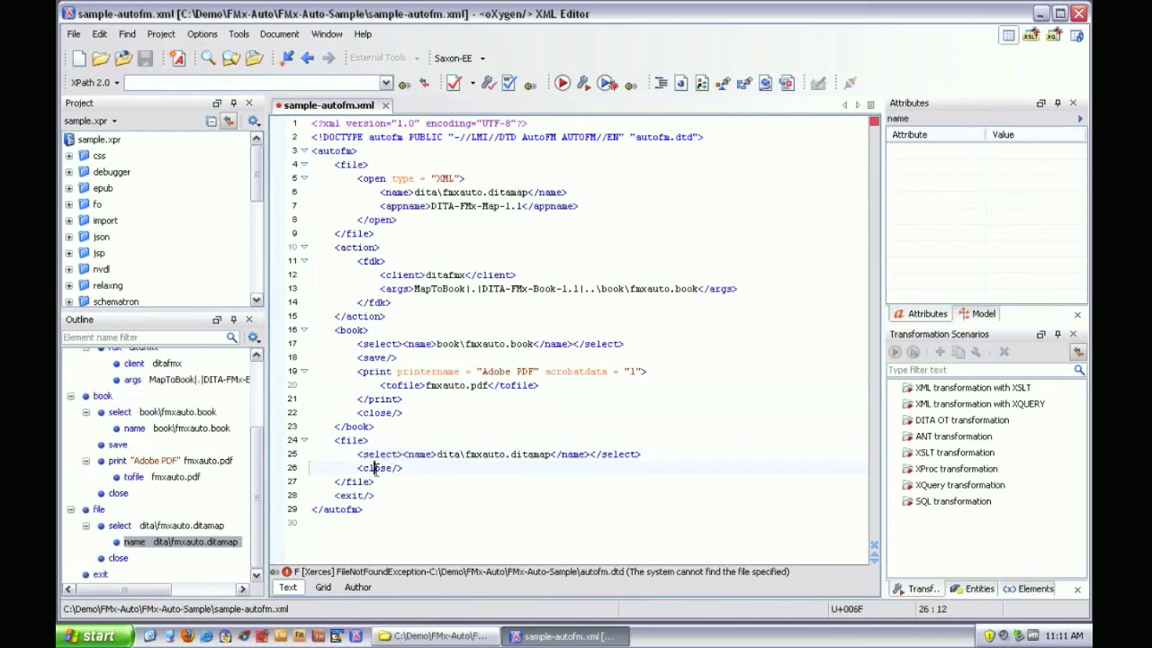
double_click(351, 495)
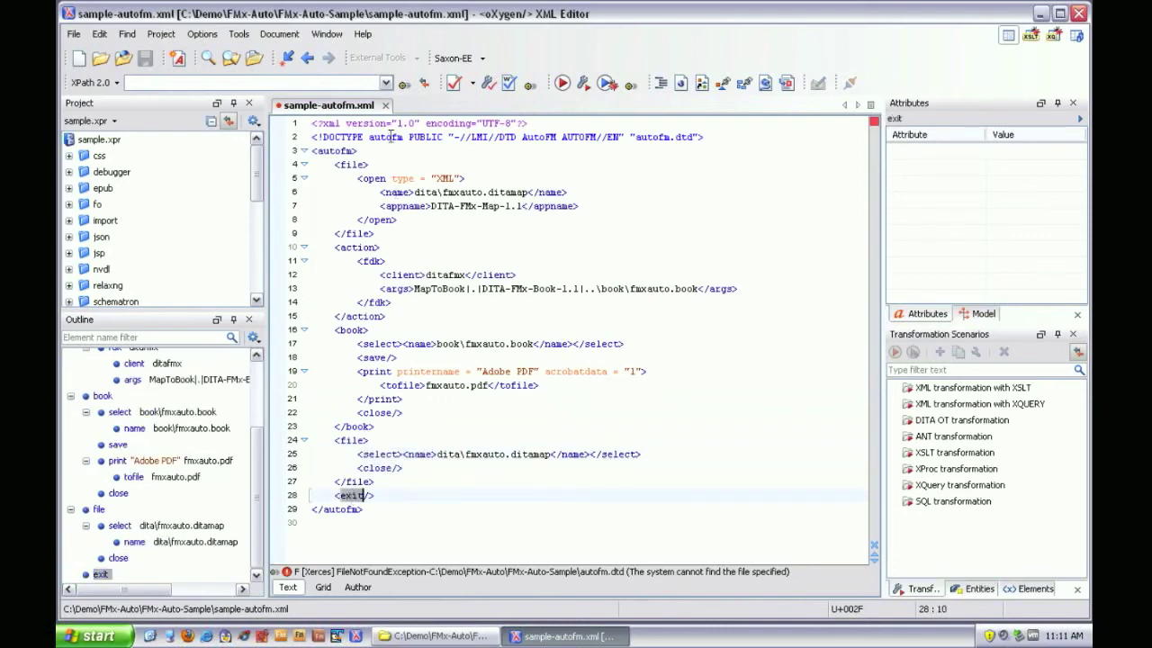
Step: Close the sample-autofm.xml script, minimize the XML editor and run the build-sample-fm10.bat batch file from the FMx-Auto-Sample folder
click(386, 106)
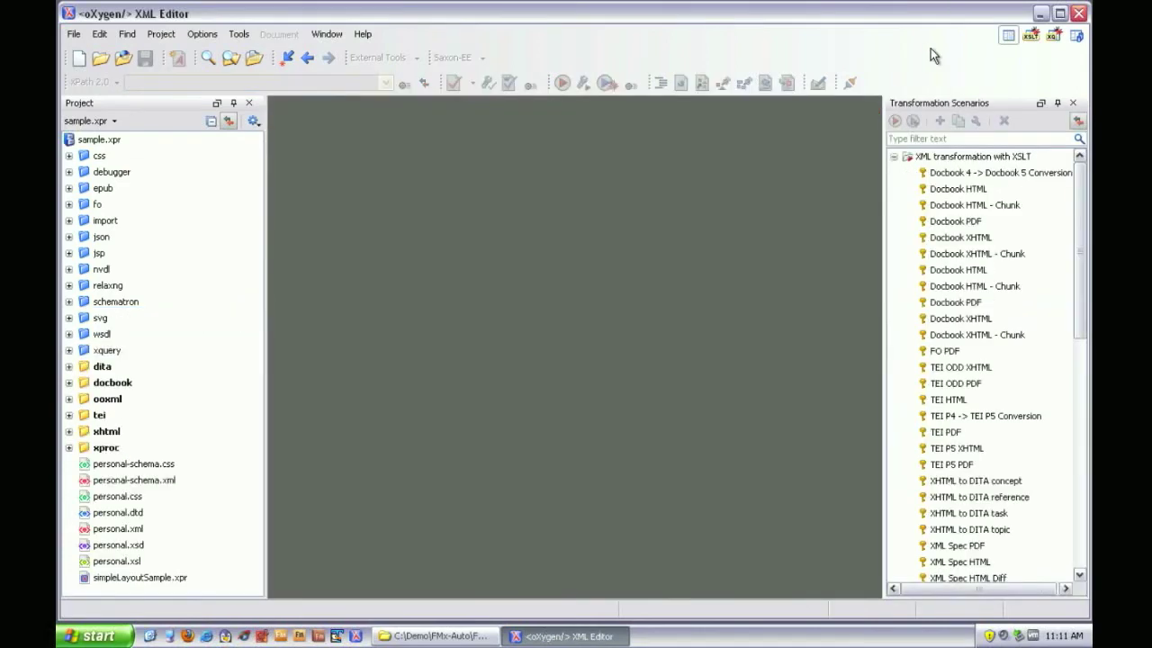
click(1039, 14)
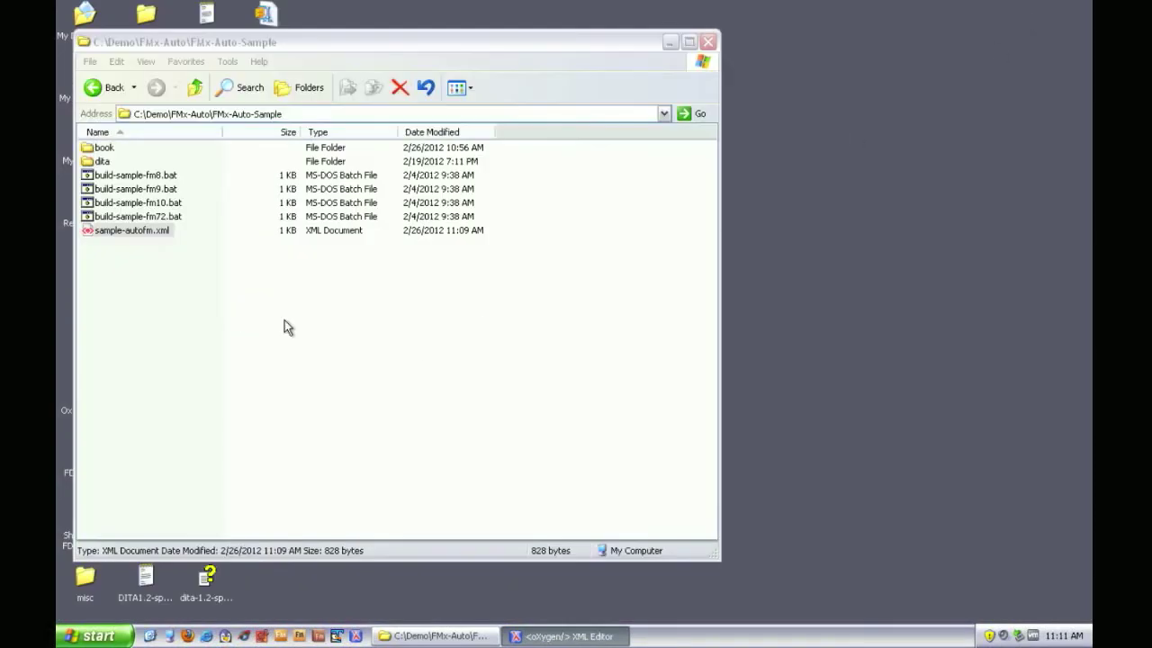
click(140, 203)
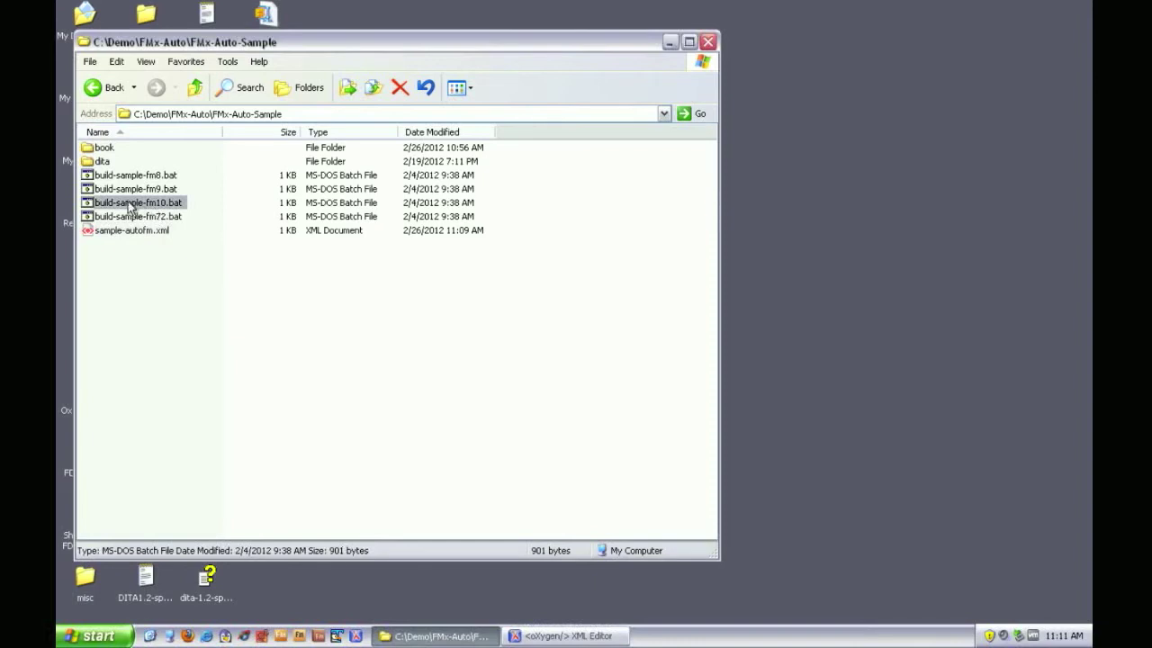
double_click(117, 207)
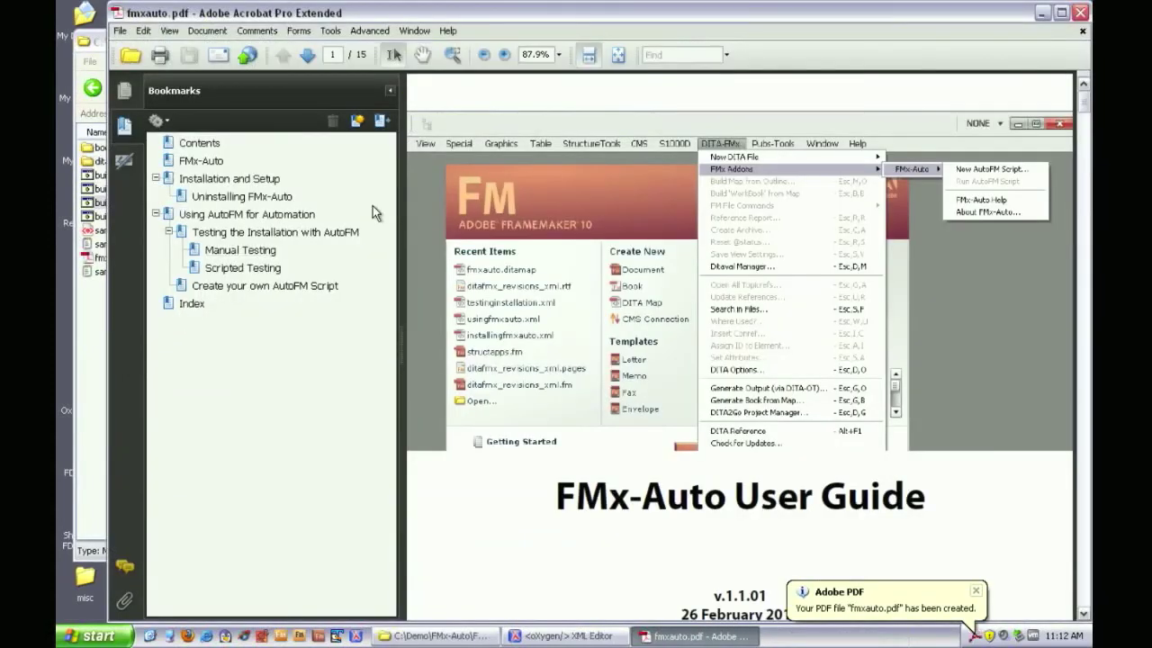
Step: Fit the whole cover page of the generated fmxauto.pdf in view and check its version number and date
click(620, 57)
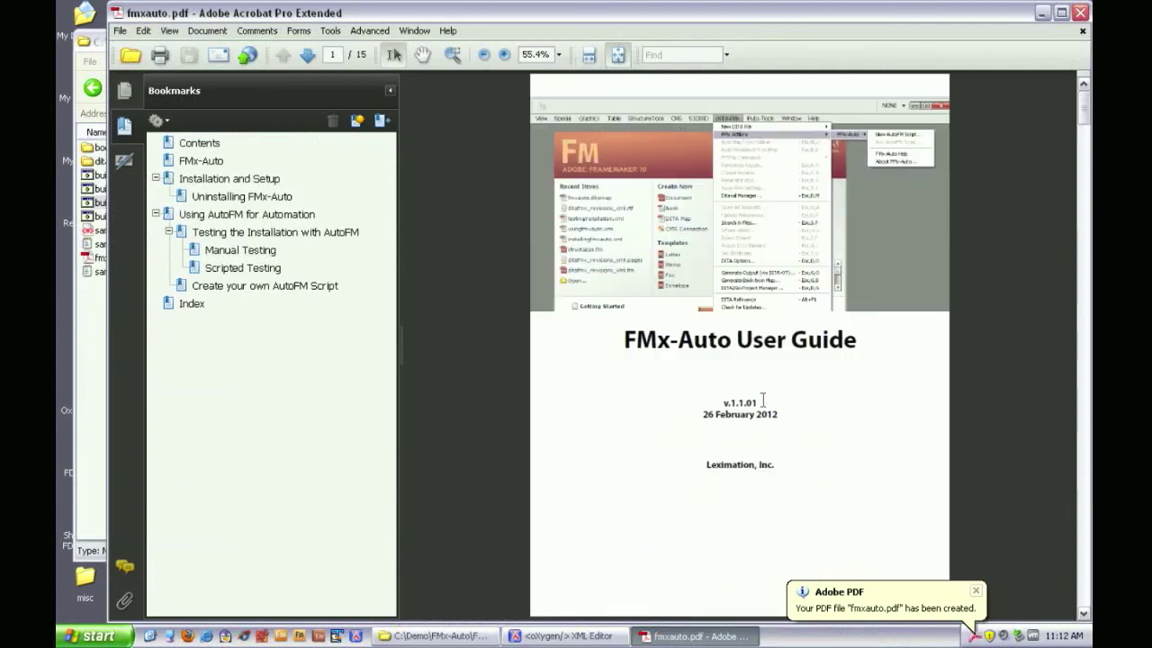
drag(759, 403, 722, 403)
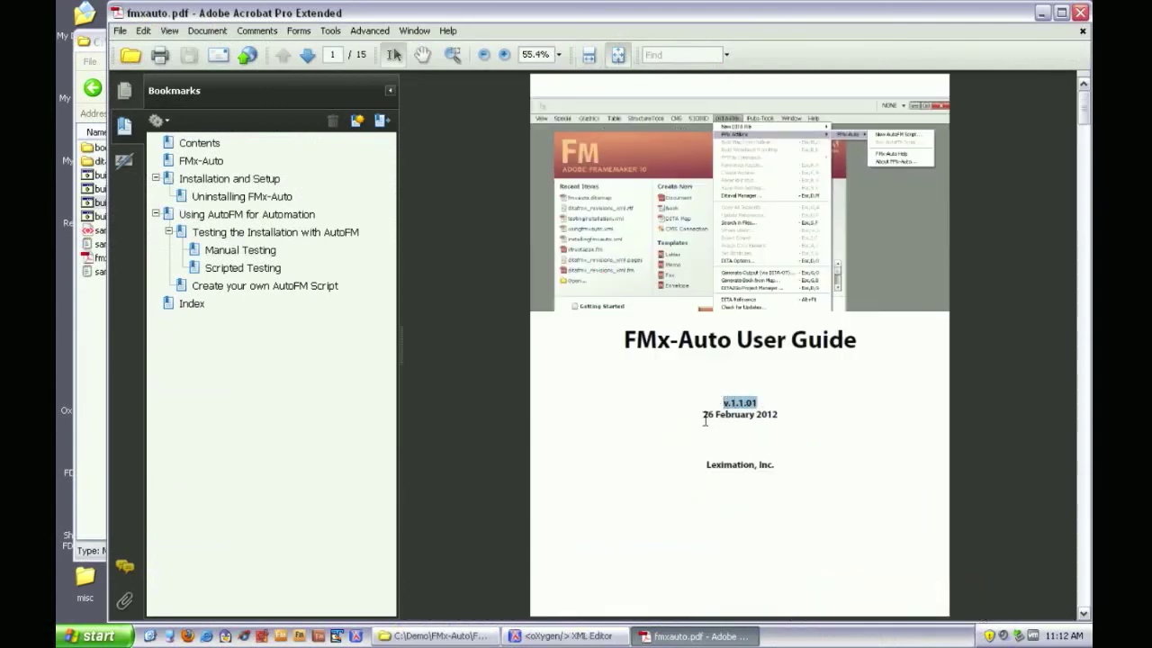
double_click(707, 415)
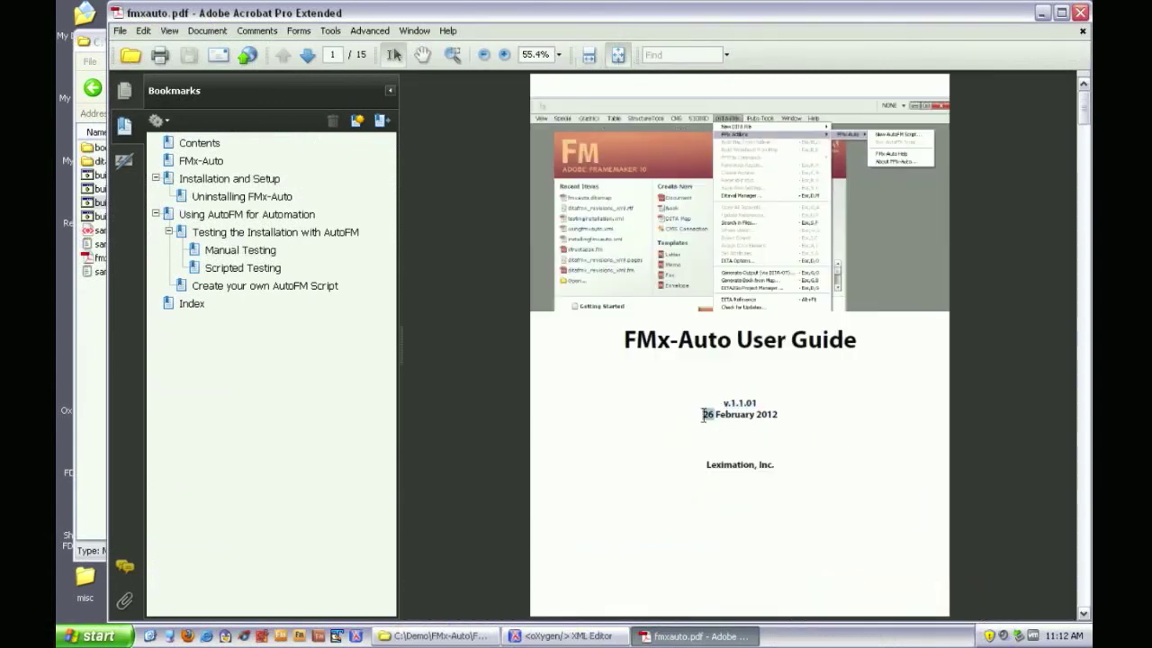
click(814, 413)
Step: Go to the PDF's table of contents and test the links to FMx-Auto, Using AutoFM for Automation, and Installation and Setup
scroll(1083, 483, down, 1)
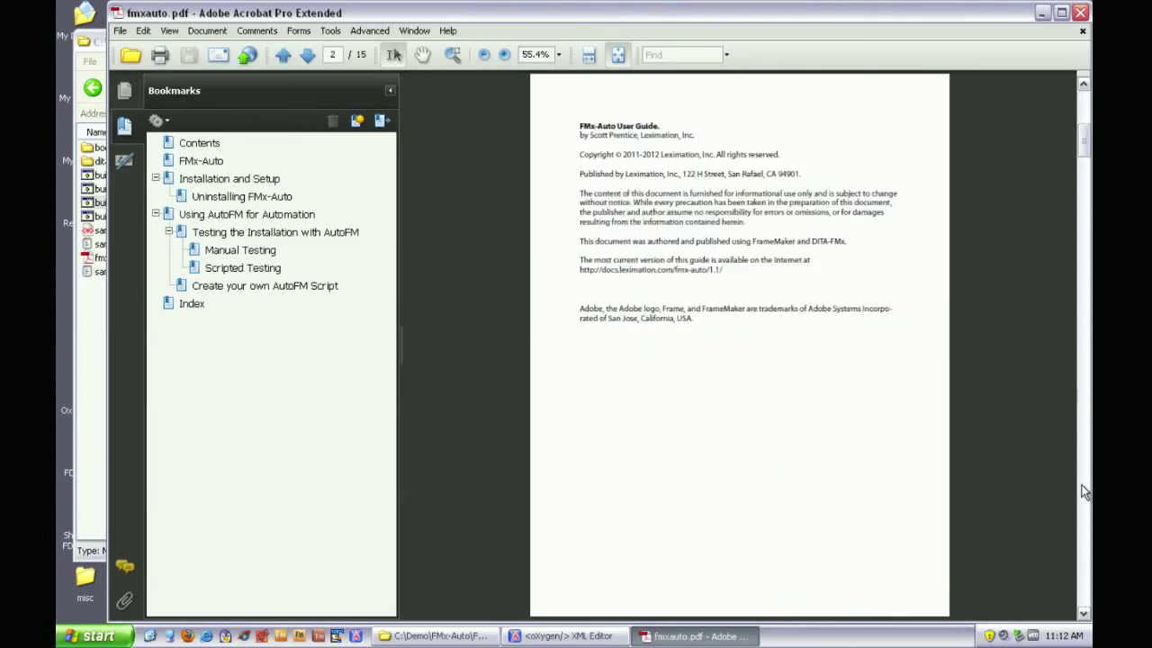
scroll(1084, 491, down, 1)
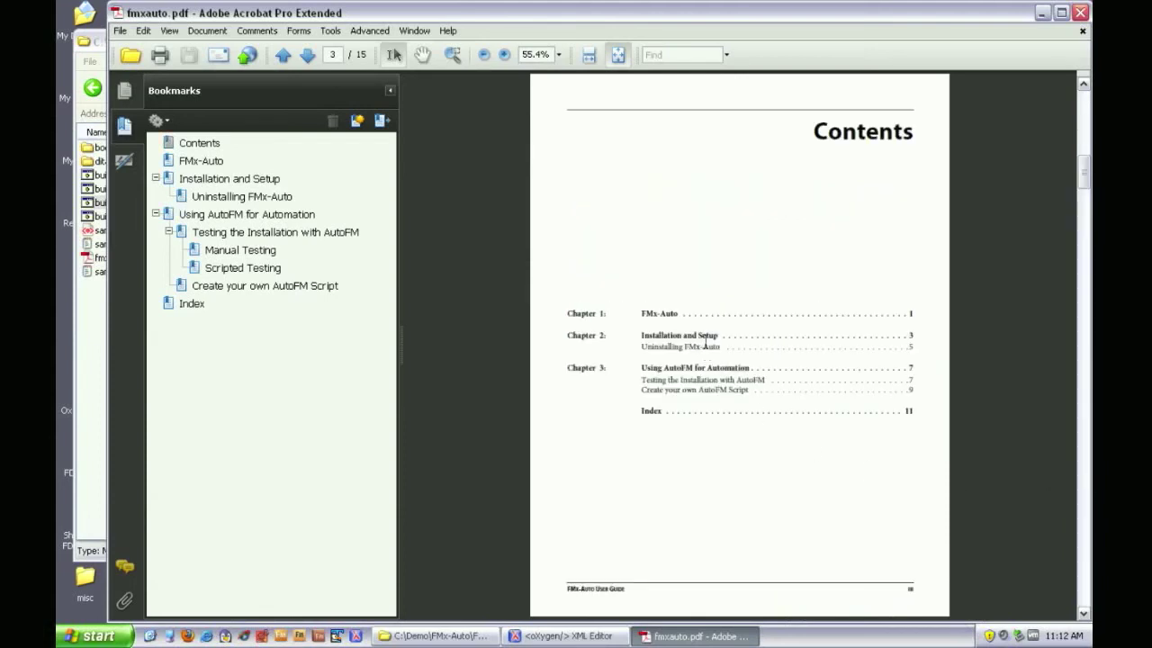
click(664, 317)
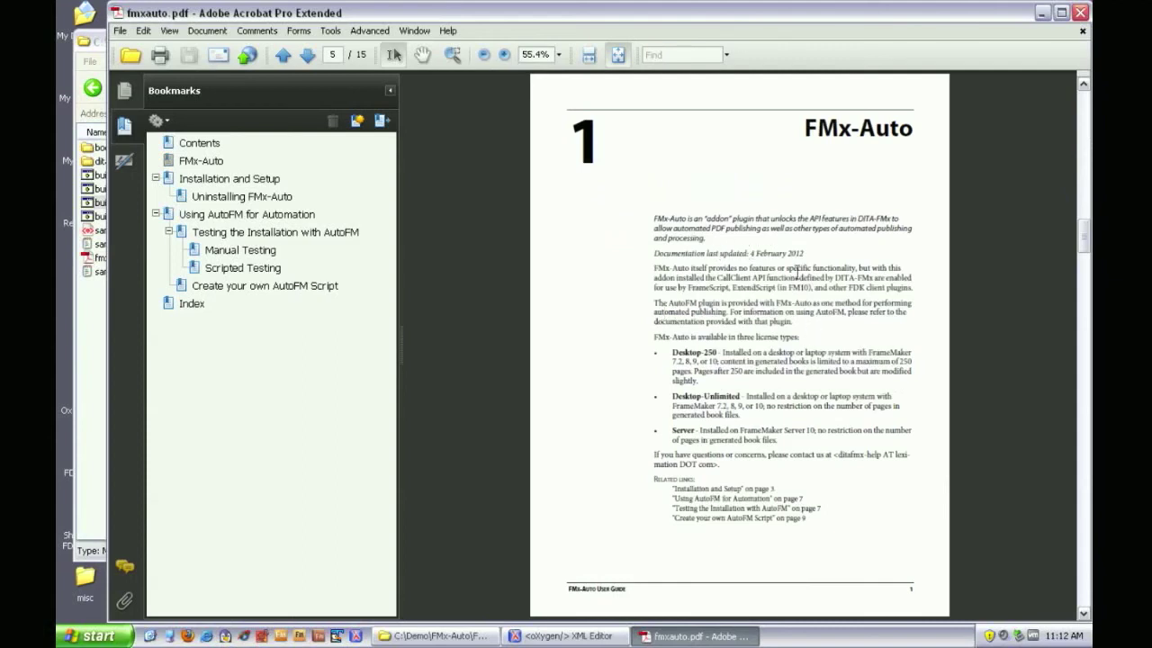
click(711, 497)
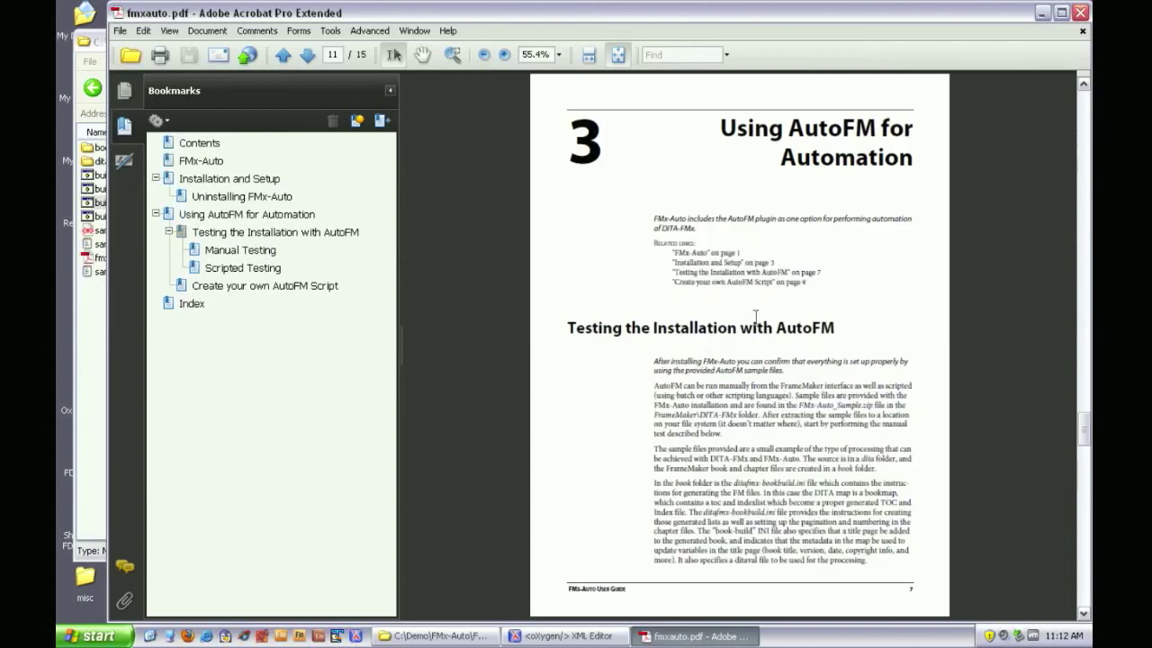
click(721, 263)
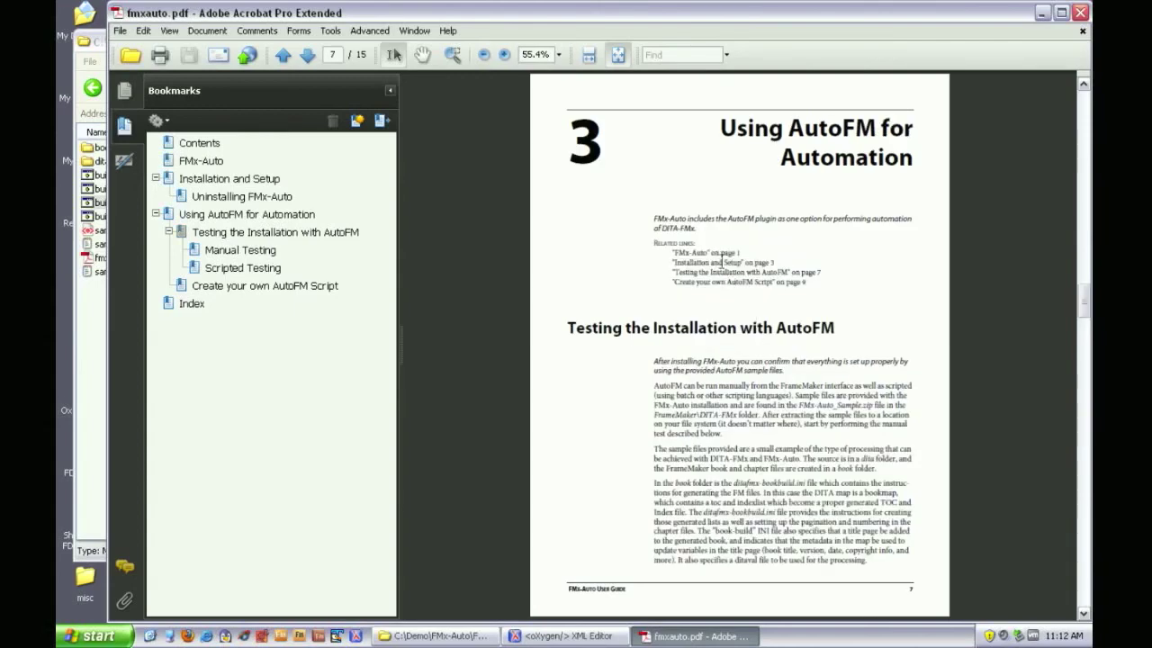
Step: Page through the rest of the generated guide from Installation and Setup to the Index
click(1081, 572)
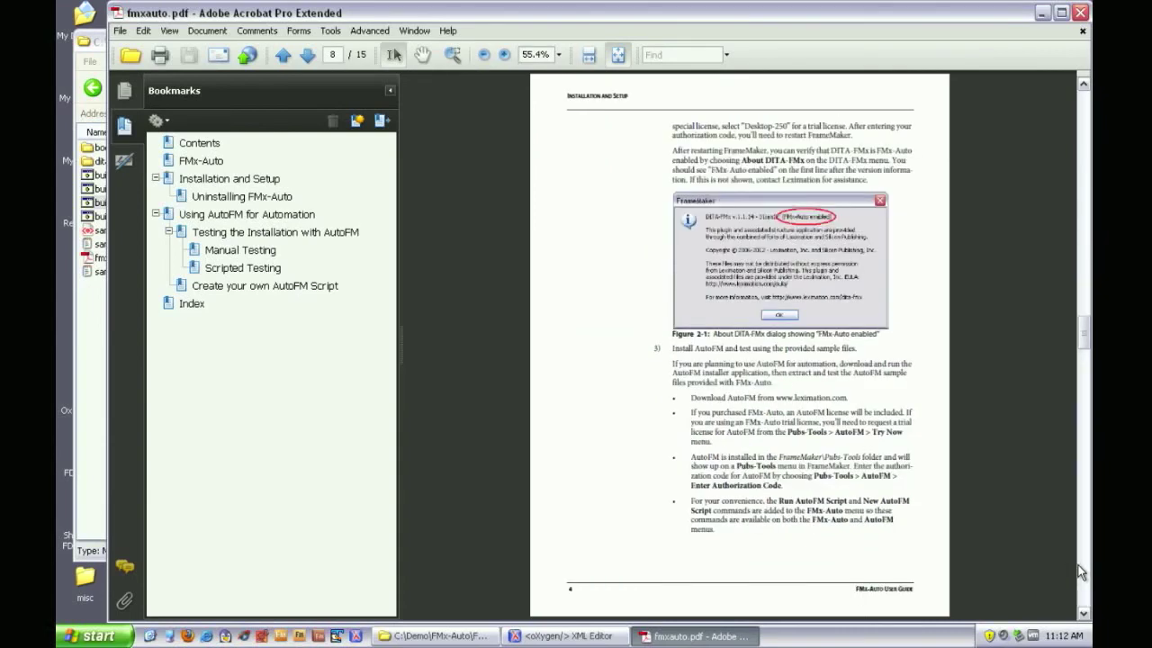
click(1081, 571)
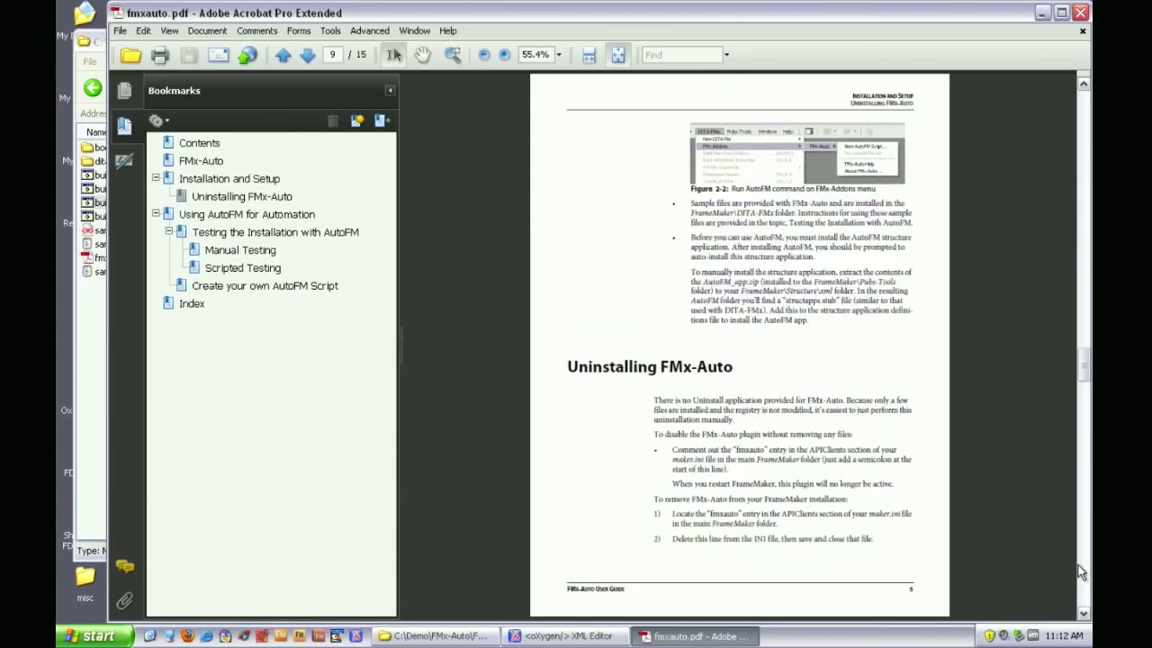
click(1081, 572)
click(1081, 571)
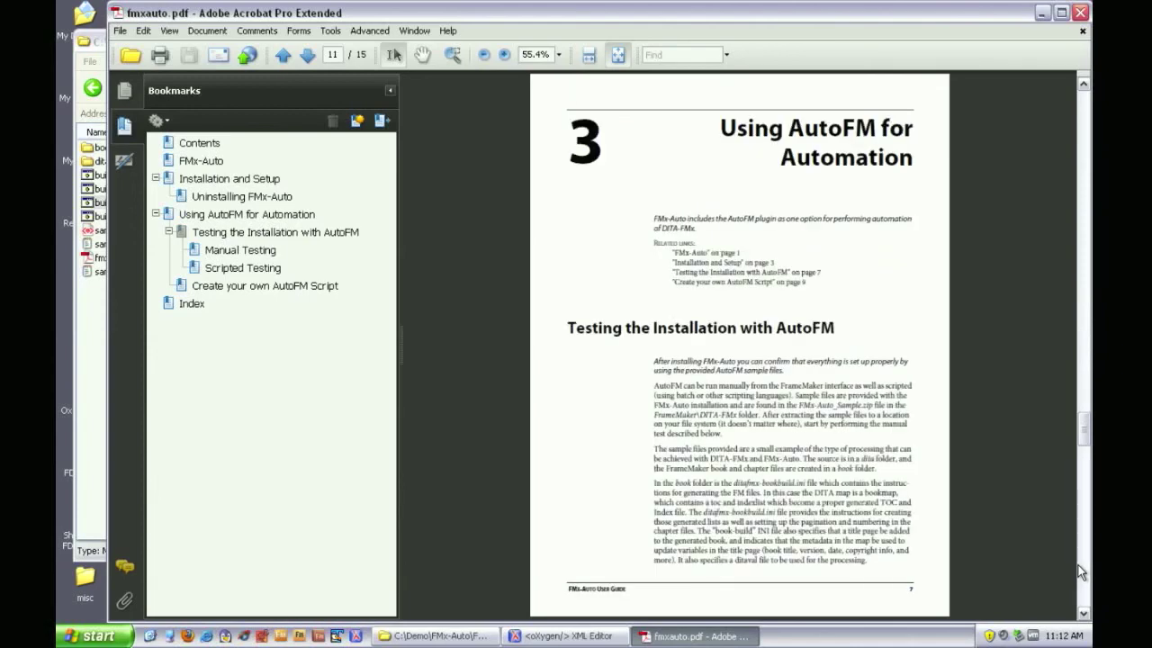
click(1085, 592)
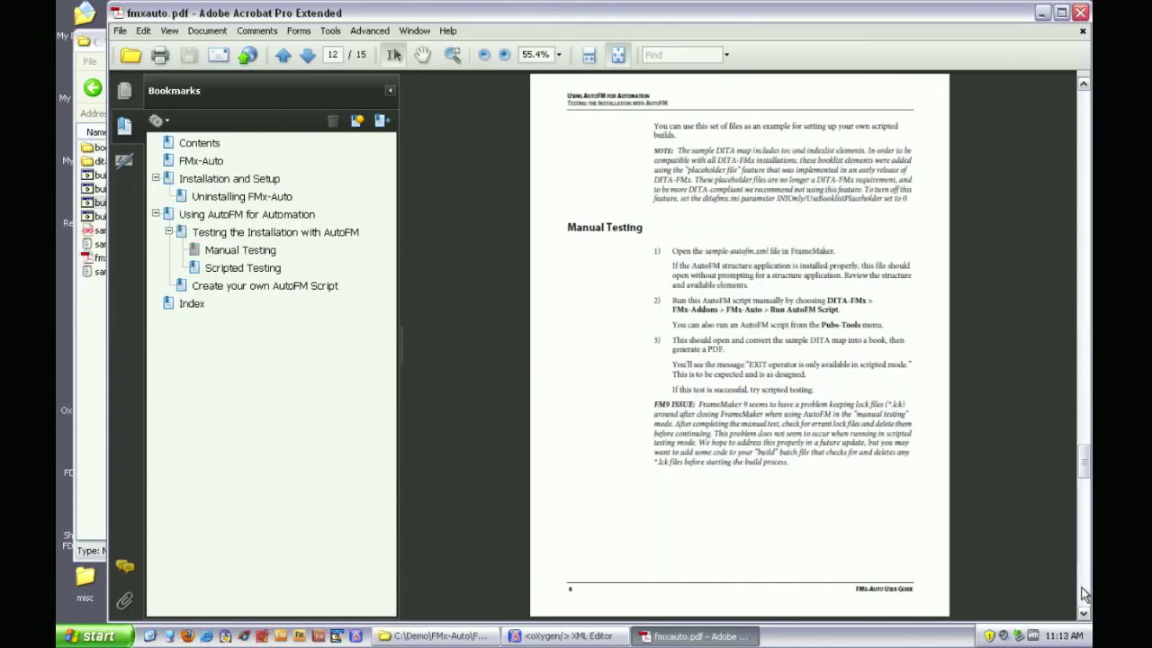
click(1085, 592)
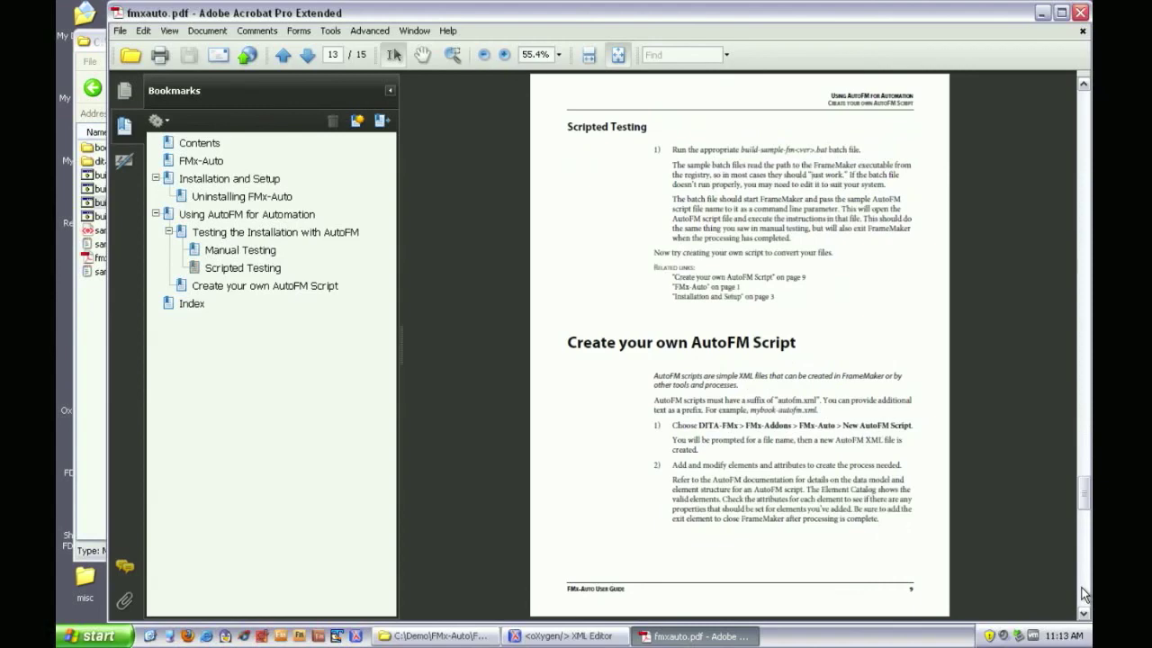
click(1084, 592)
click(1084, 592)
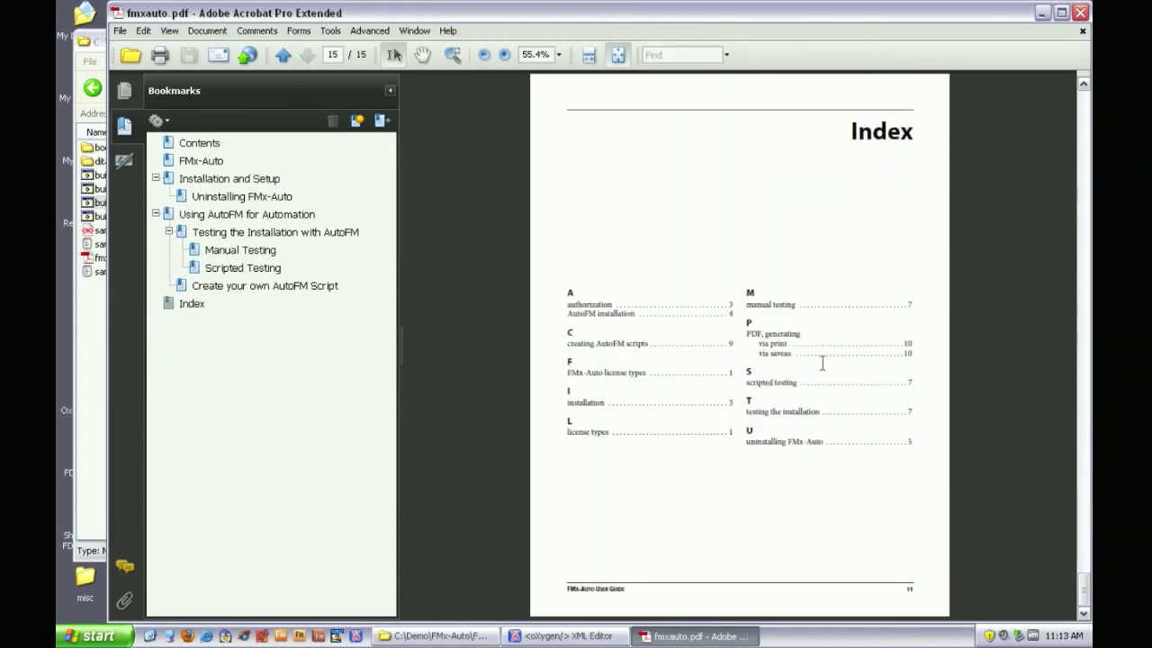
Step: Test the index's manual testing link and the Contents bookmark, ending on the PDF's cover page
click(786, 311)
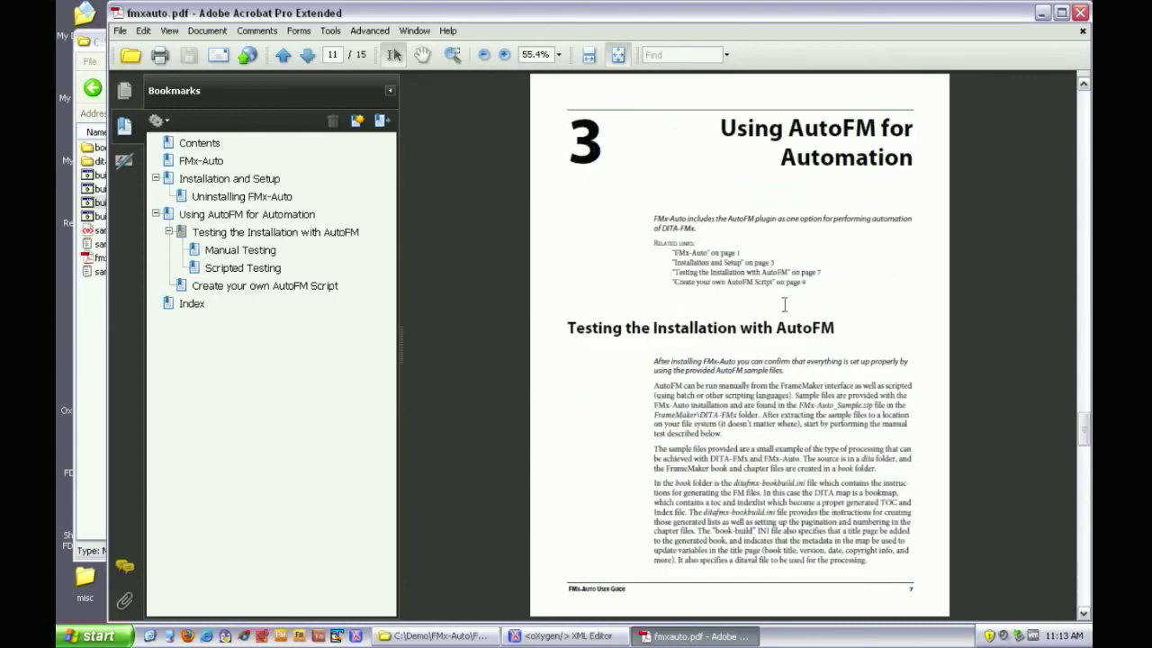
click(200, 146)
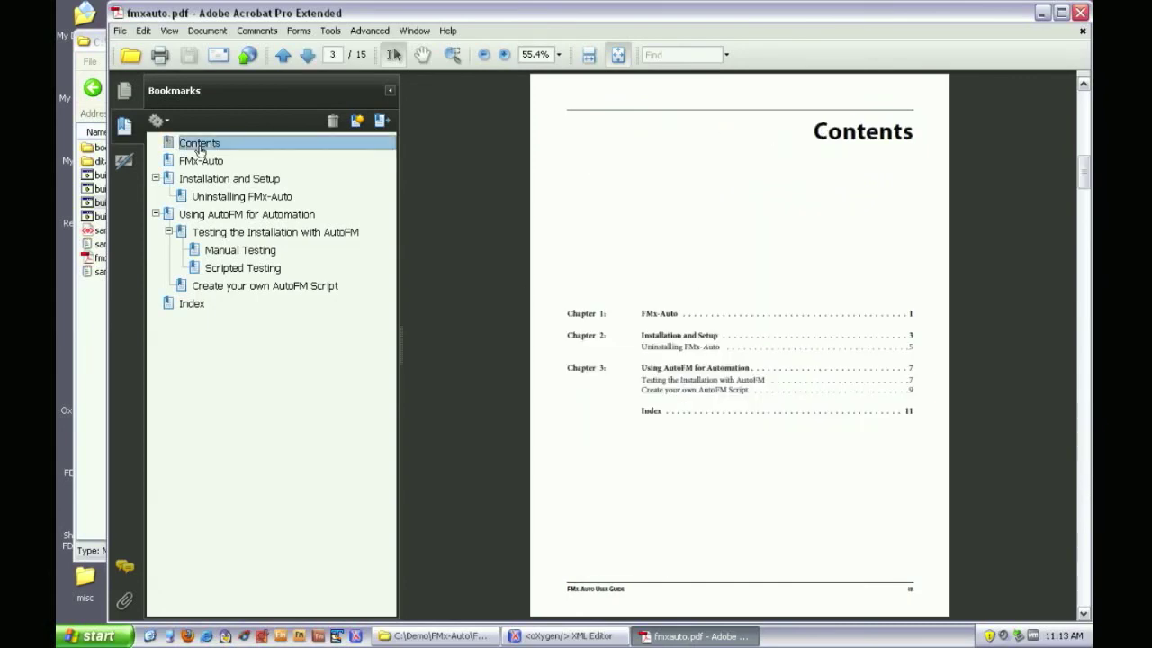
key(Home)
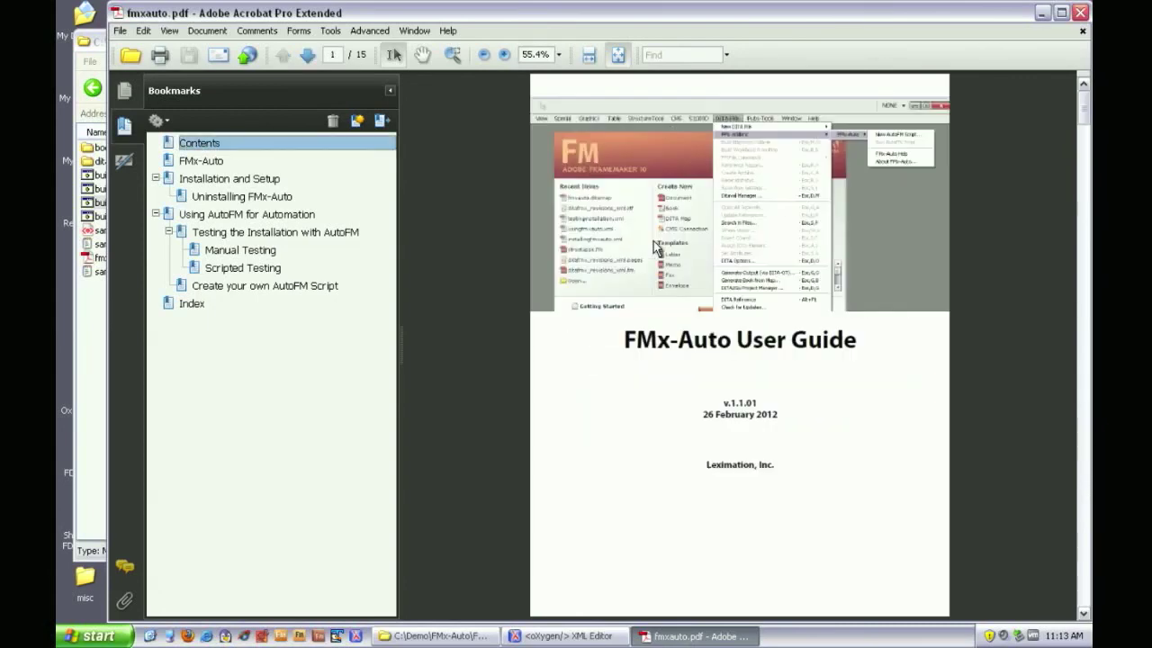